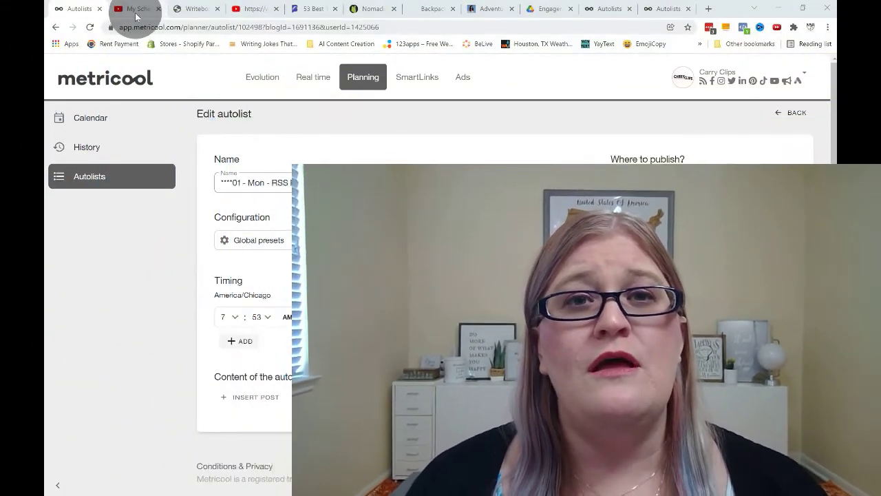
Switch from the Metricool autolist to the My Scheduled Biz YouTube channel page
click(136, 13)
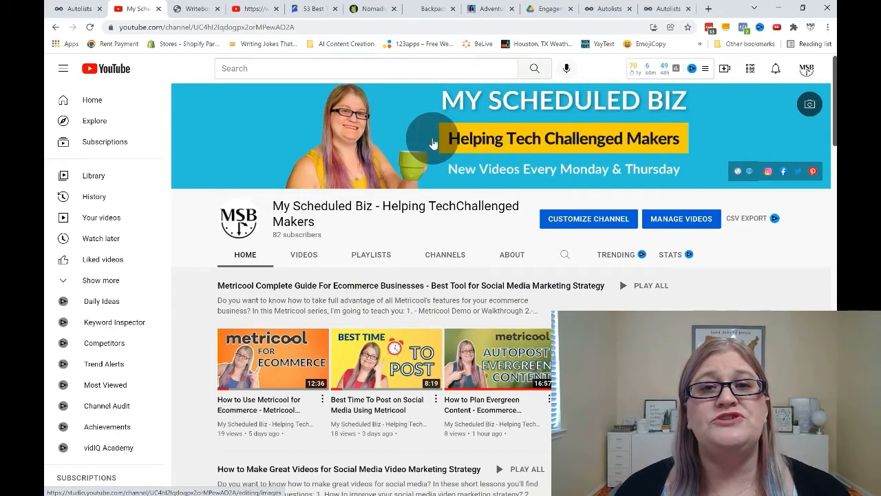
Select the channel ID after /channel/ in the YouTube channel's web address
click(207, 27)
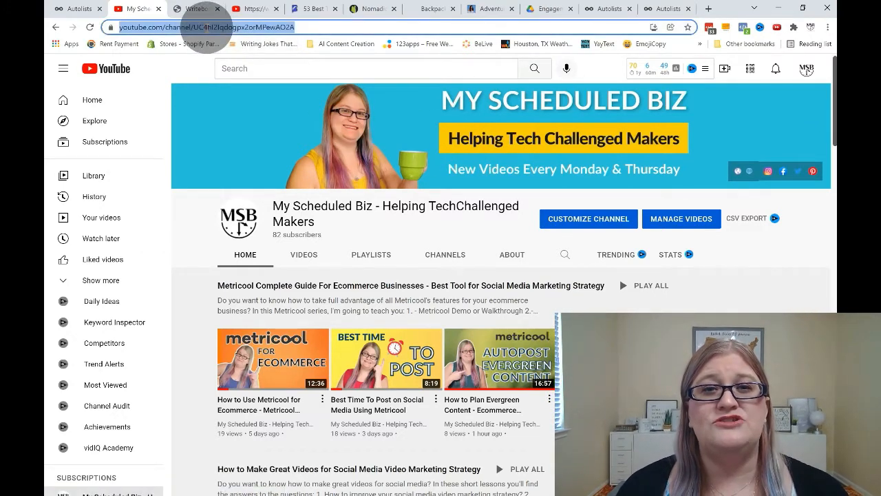
click(204, 29)
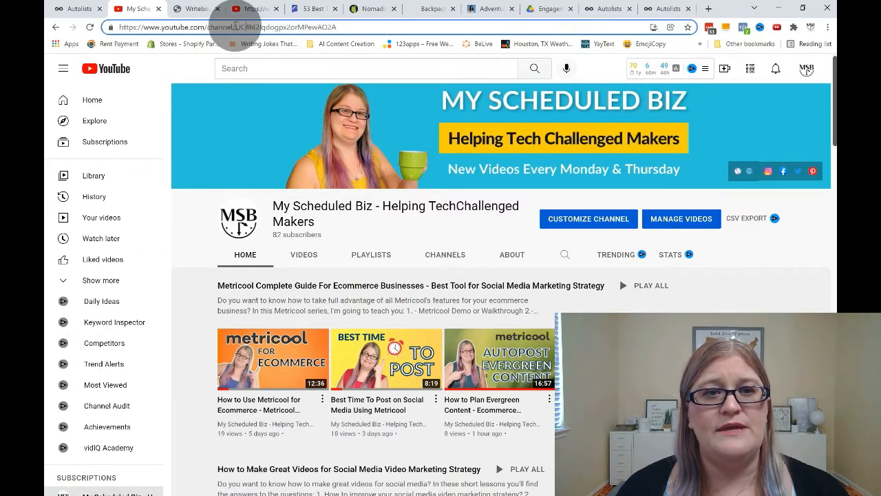
drag(236, 28, 345, 24)
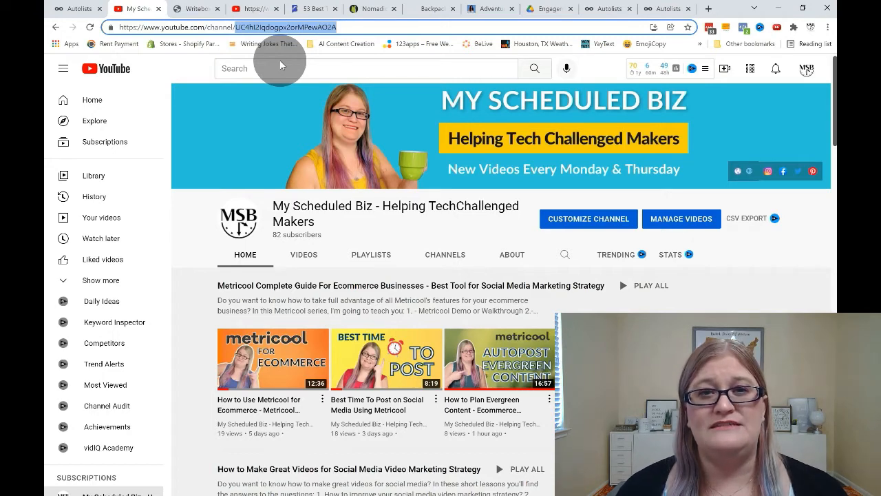
Select the completed YouTube videos feed address with the channel ID in Writebox and view it as XML
click(202, 9)
drag(497, 87, 448, 88)
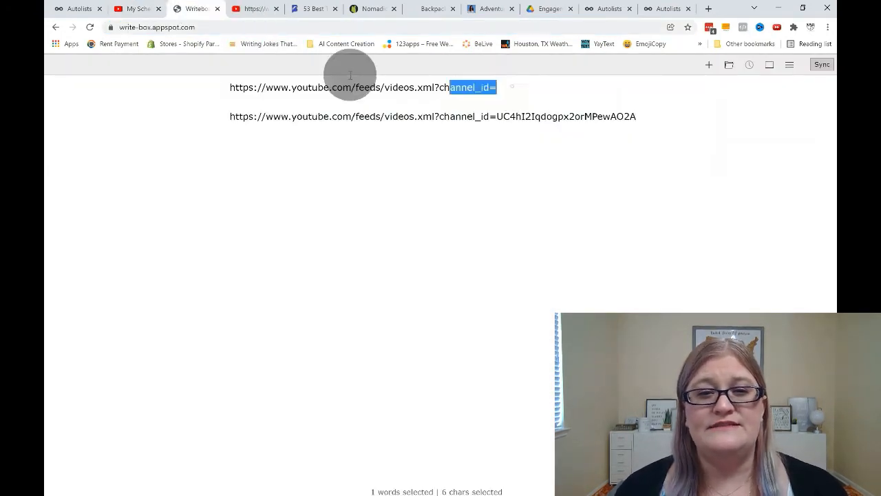
drag(350, 75, 195, 87)
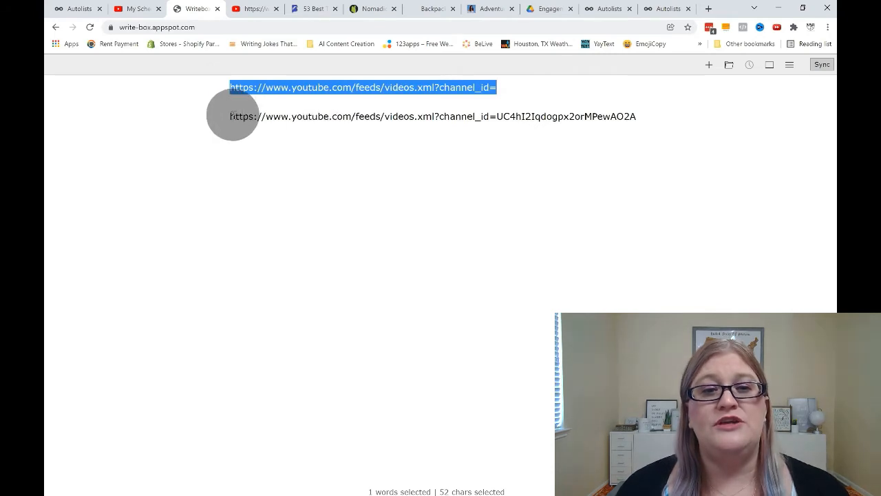
drag(235, 116, 690, 140)
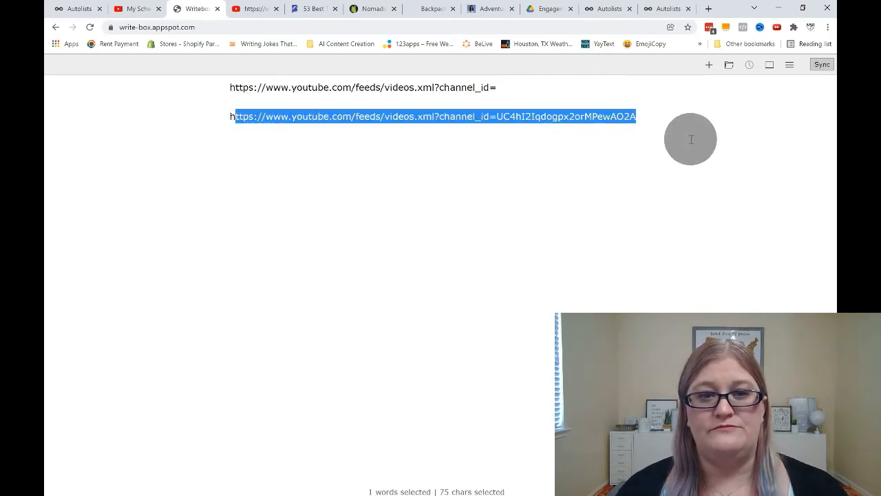
click(660, 116)
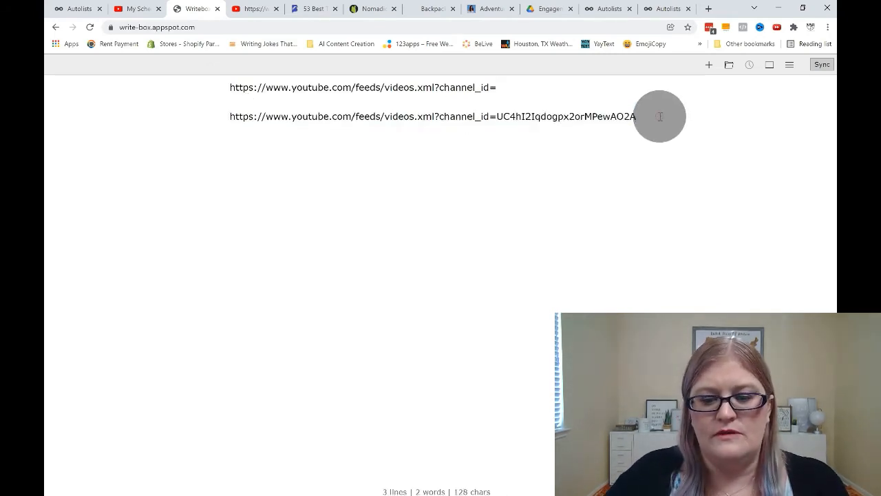
triple_click(660, 116)
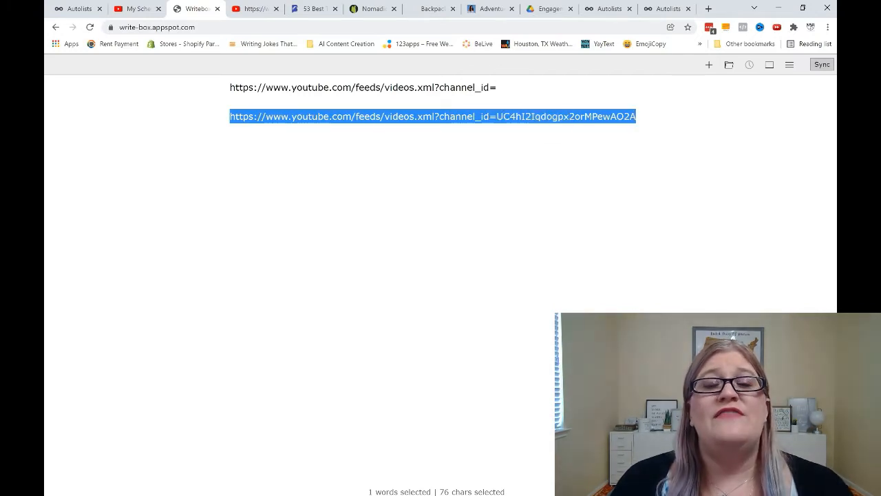
click(256, 11)
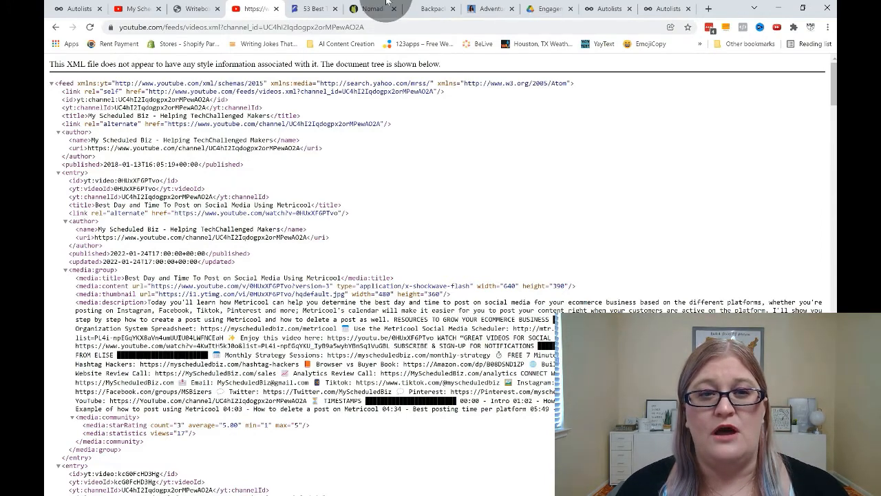
Check the best travel blogs article, then load the Nomadic Matt site's /feed address
click(309, 9)
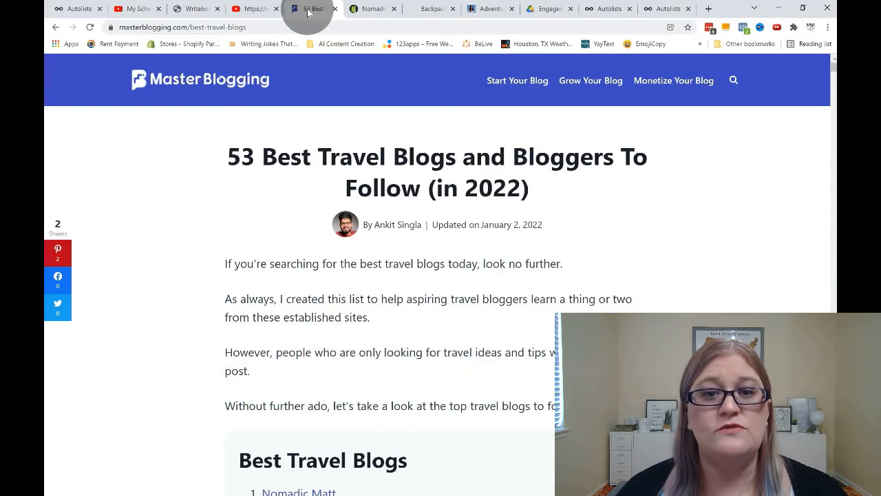
scroll(389, 243, down, 2)
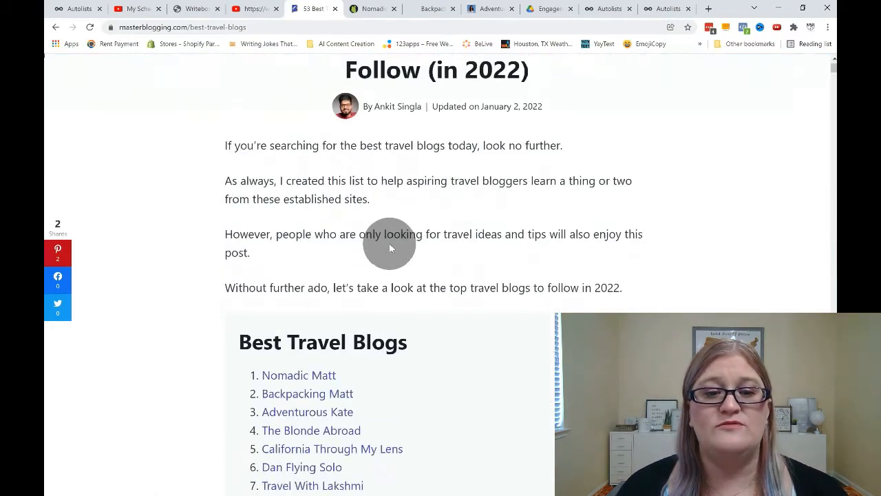
scroll(356, 142, up, 2)
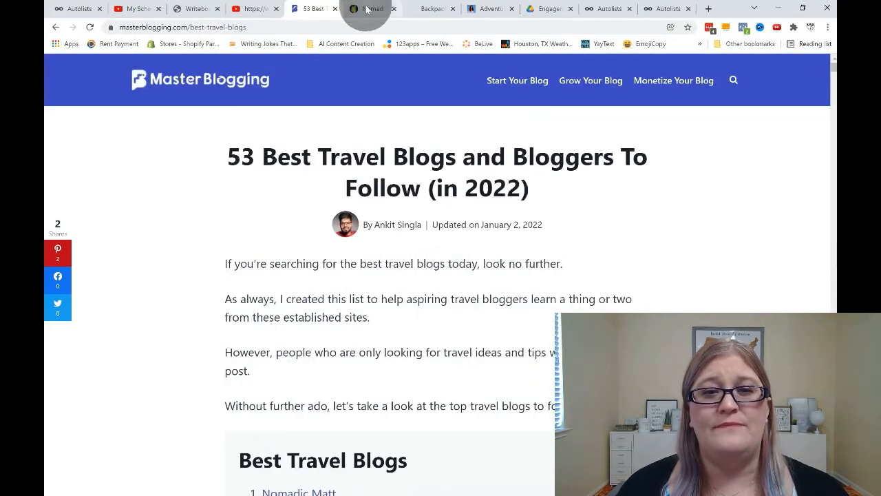
click(367, 10)
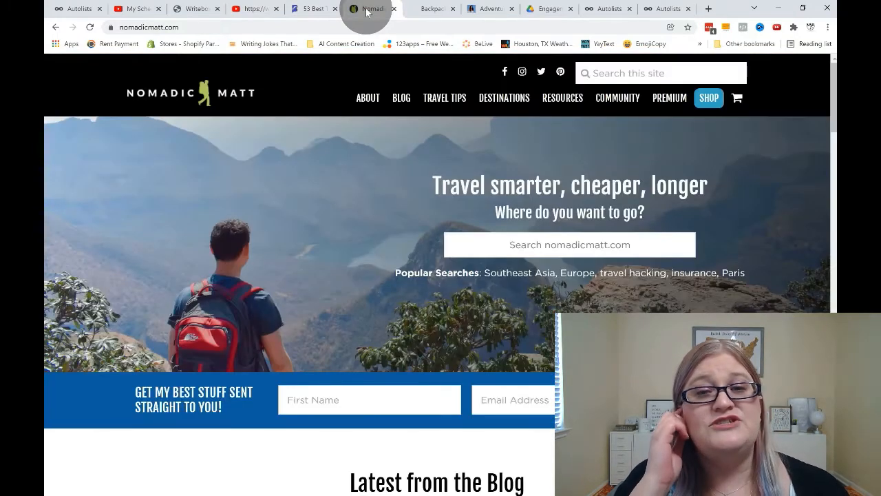
click(293, 28)
click(293, 27)
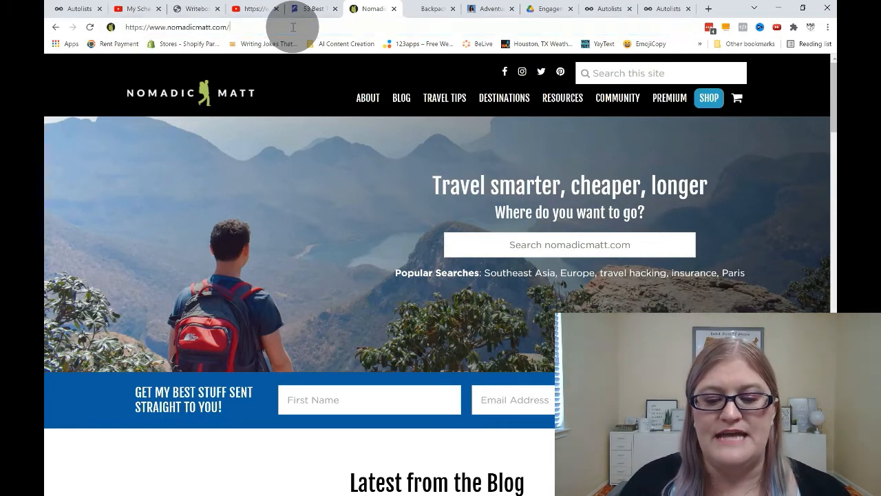
text(/feed)
key(Return)
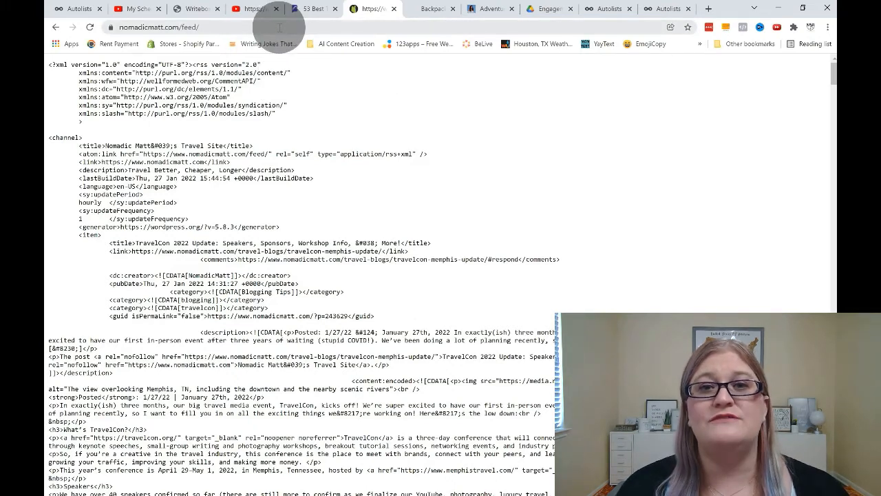
Load the Backpacking Matt blog's /feed address
click(423, 10)
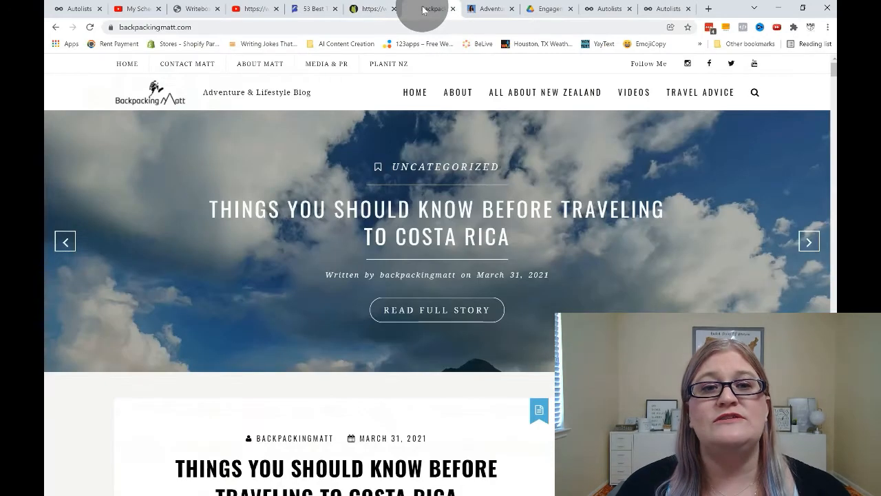
click(359, 26)
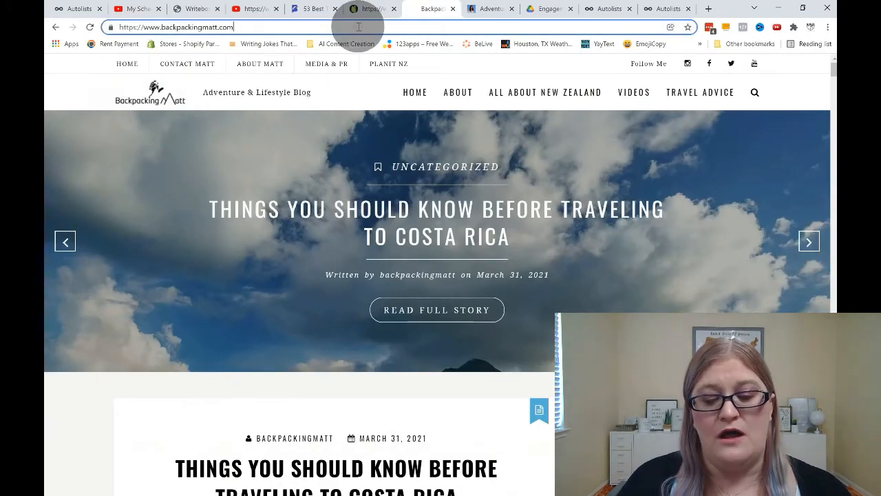
key(End)
text(fe)
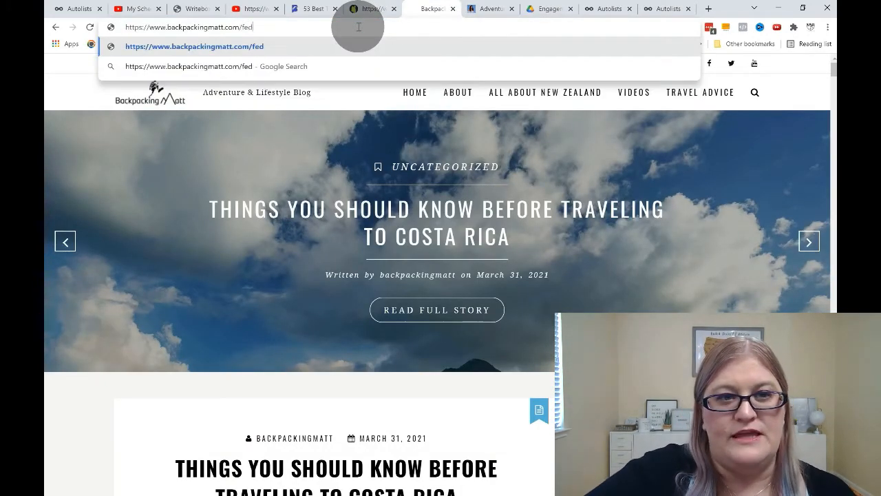
text(ed)
key(Return)
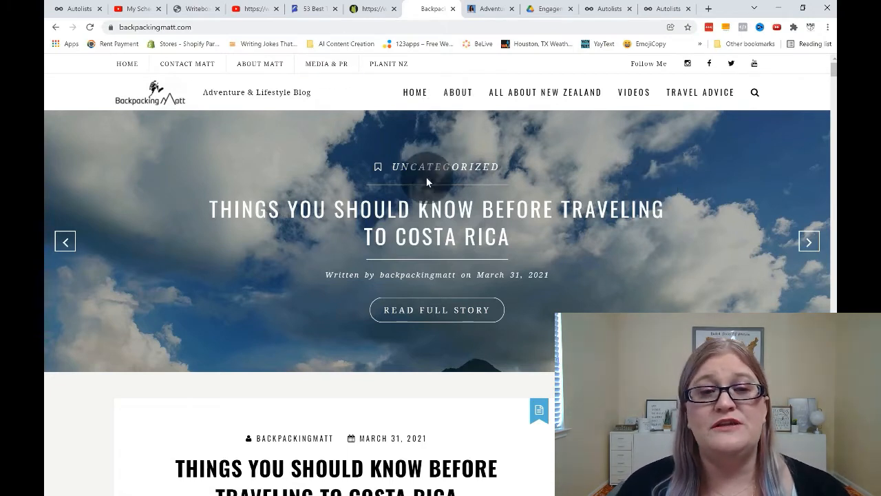
Load the Adventurous Kate blog's /feed address
click(491, 11)
click(387, 26)
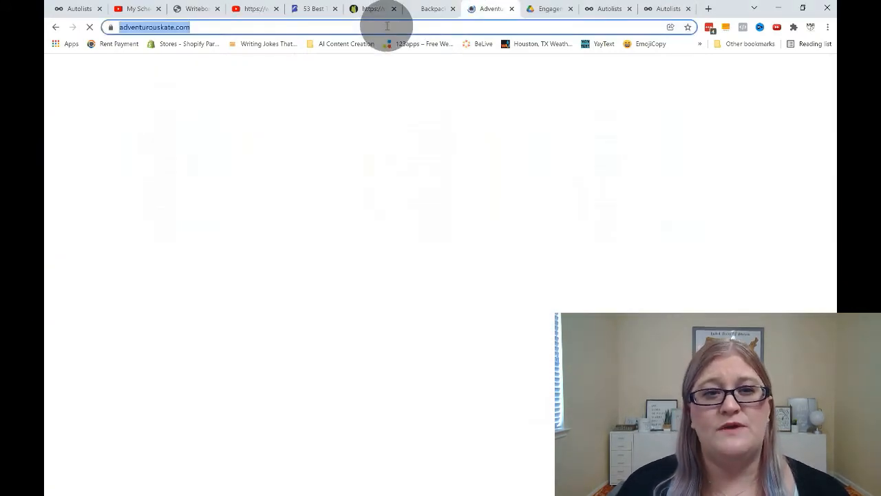
click(387, 27)
text(feed)
key(Return)
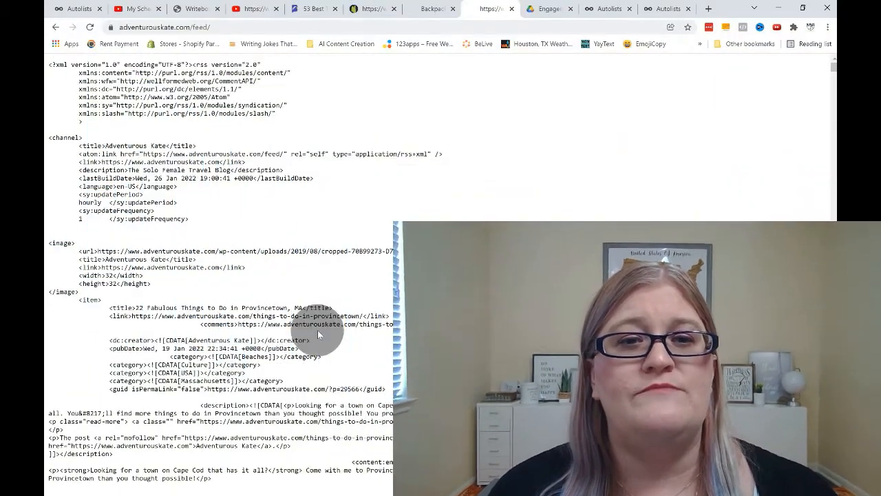
Return to Metricool's Edit autolist page for the Monday Facebook RSS feed
click(70, 10)
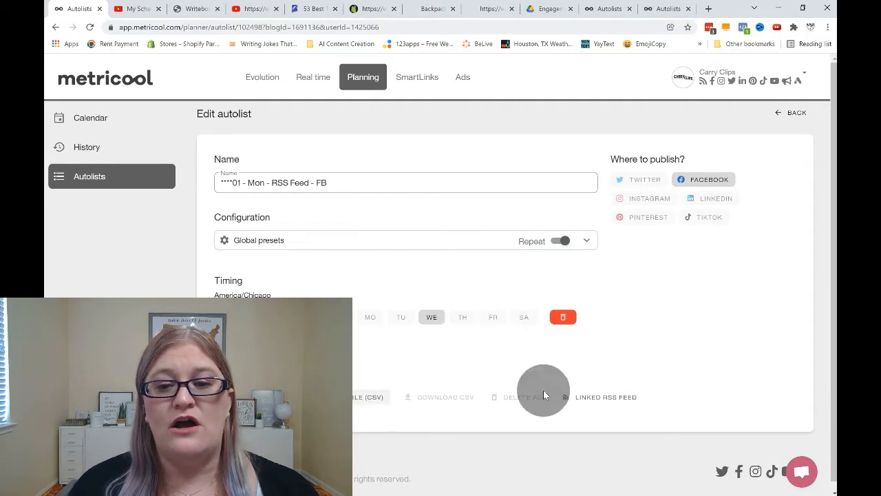
Link the YouTube channel feed address to the autolist and look up its posts
click(619, 402)
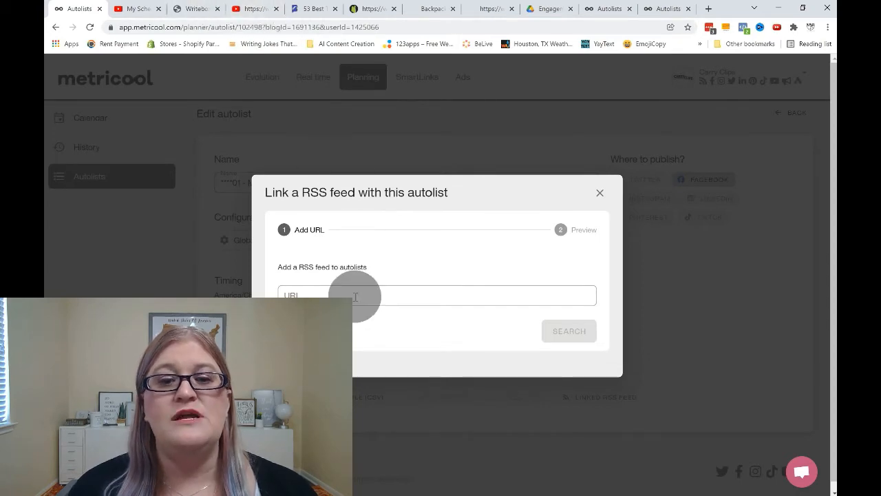
key(ctrl+v)
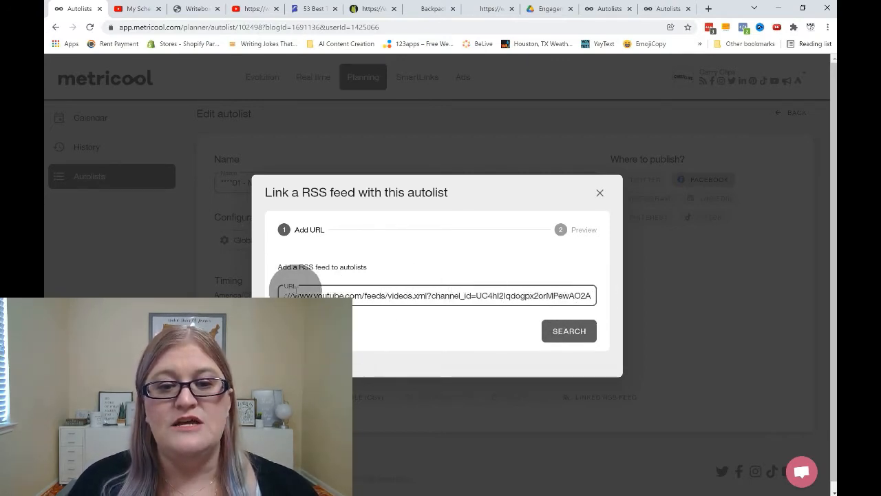
click(583, 337)
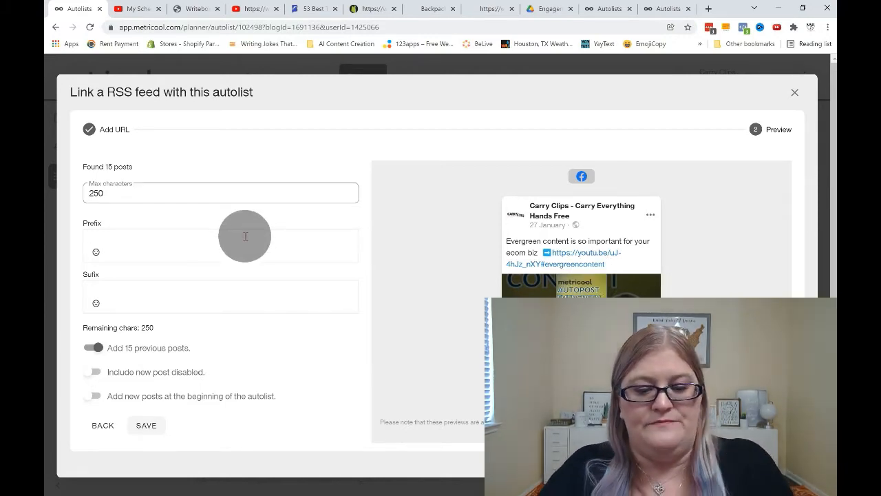
text(NEW VIDEOUP TODA)
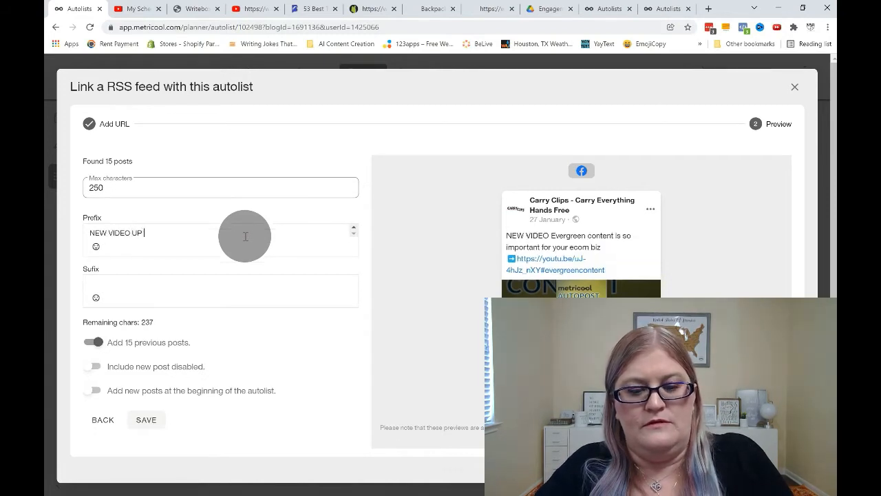
text(Y!)
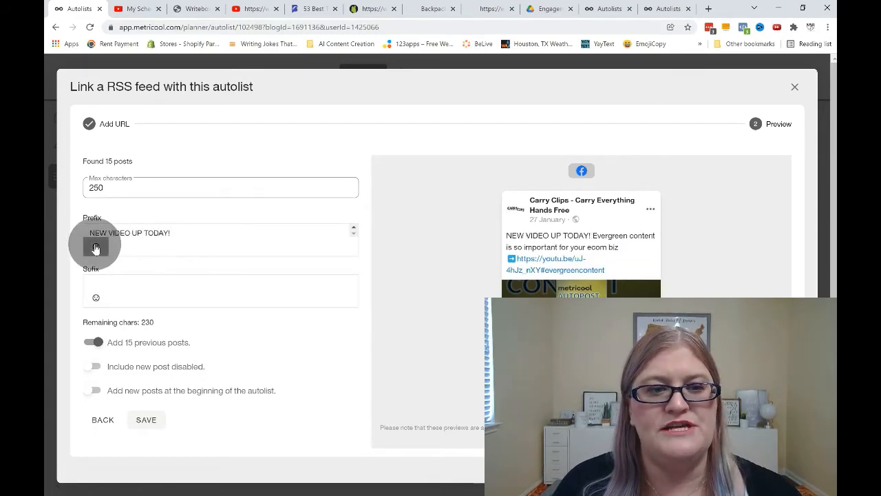
Add a heart-eyes emoji and line breaks to the NEW VIDEO UP TODAY! prefix, then erase the prefix
click(96, 248)
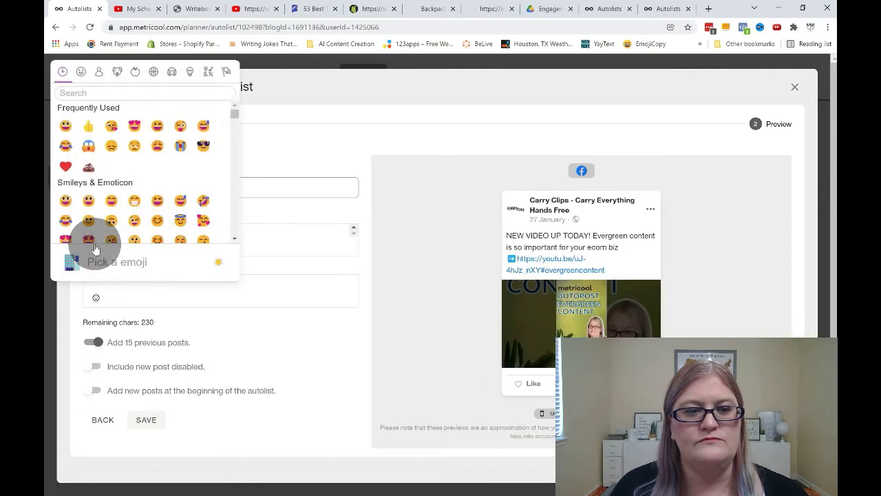
click(134, 125)
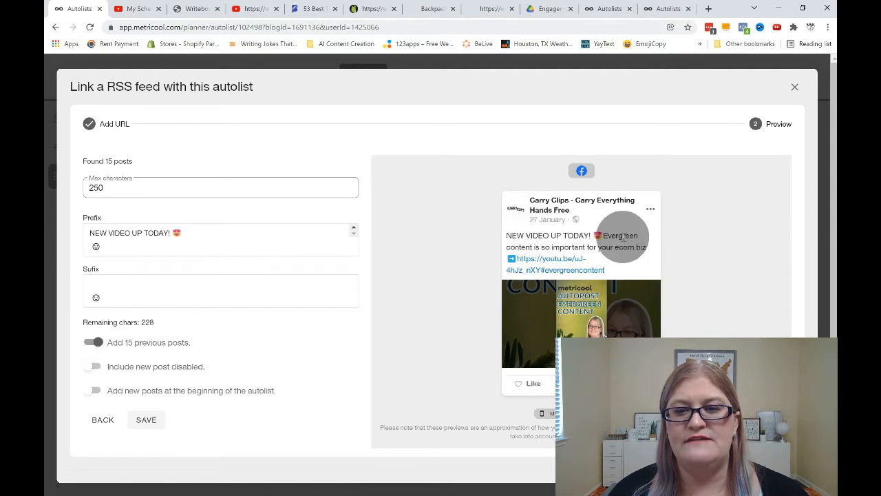
click(204, 236)
key(Return)
key(Return)
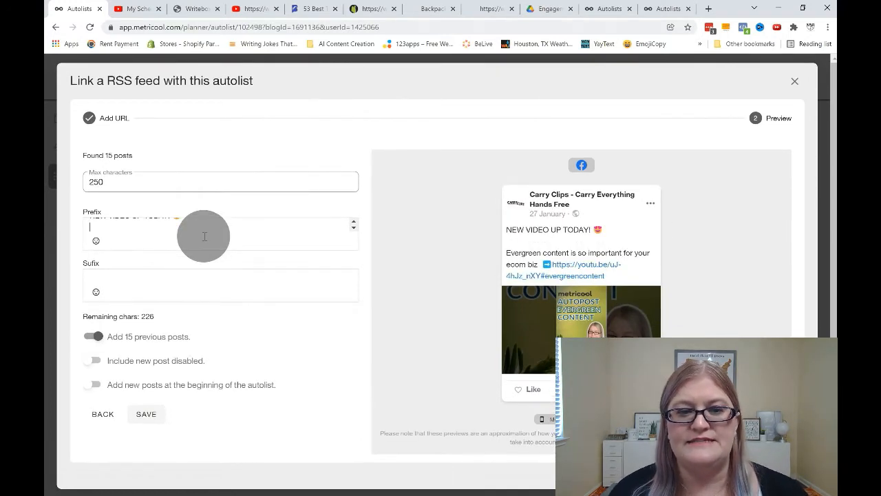
key(Return)
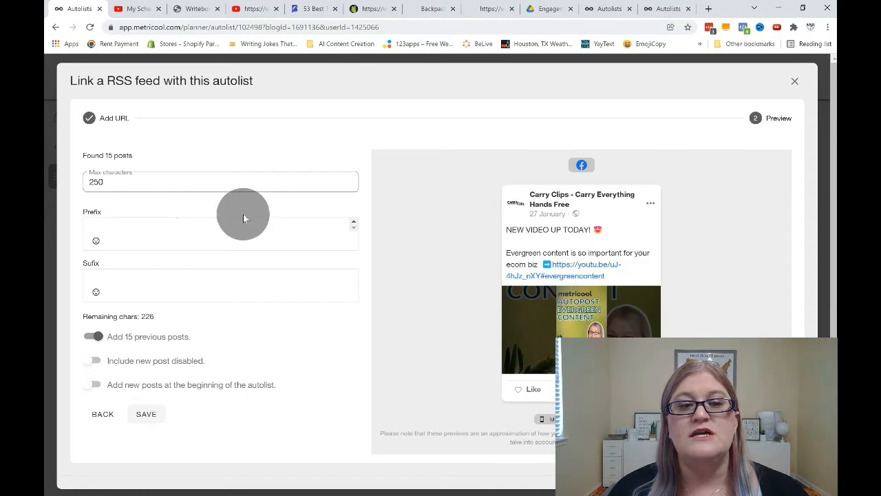
key(BackSpace)
key(BackSpace)
key(BackSpace)
key(BackSpace)
key(BackSpace)
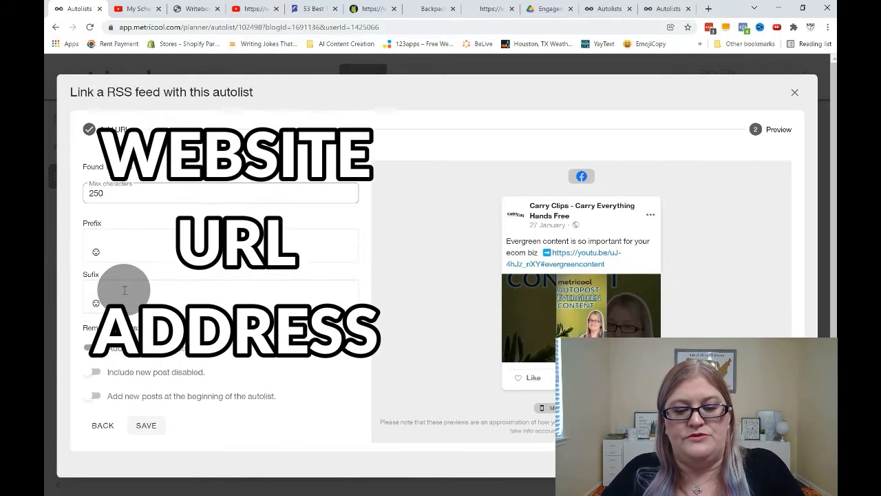
text(carryclips.com)
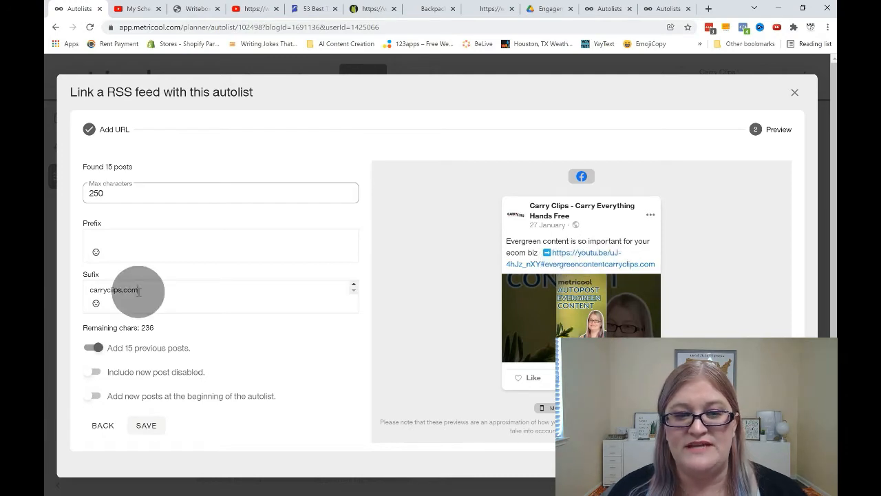
click(89, 289)
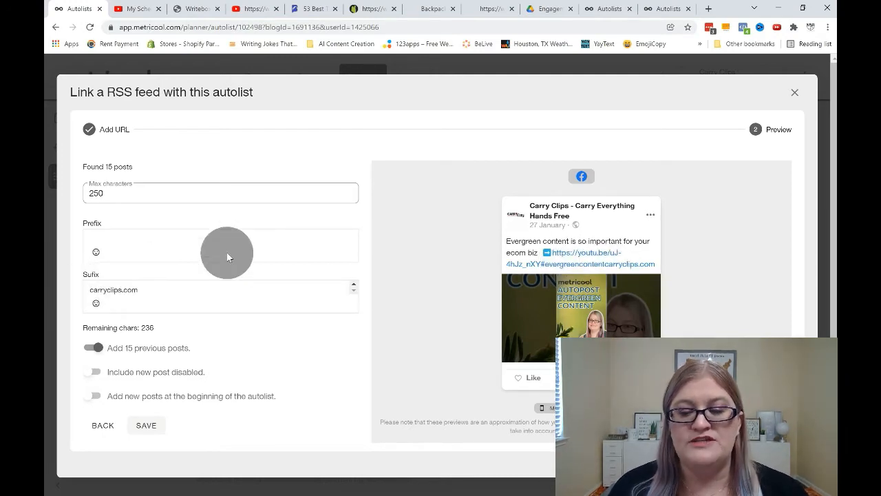
key(Return)
key(Return)
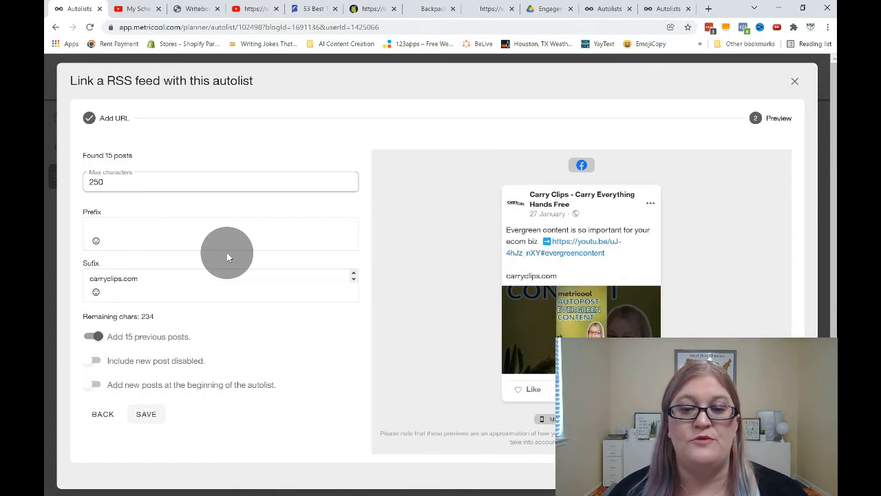
text(ht)
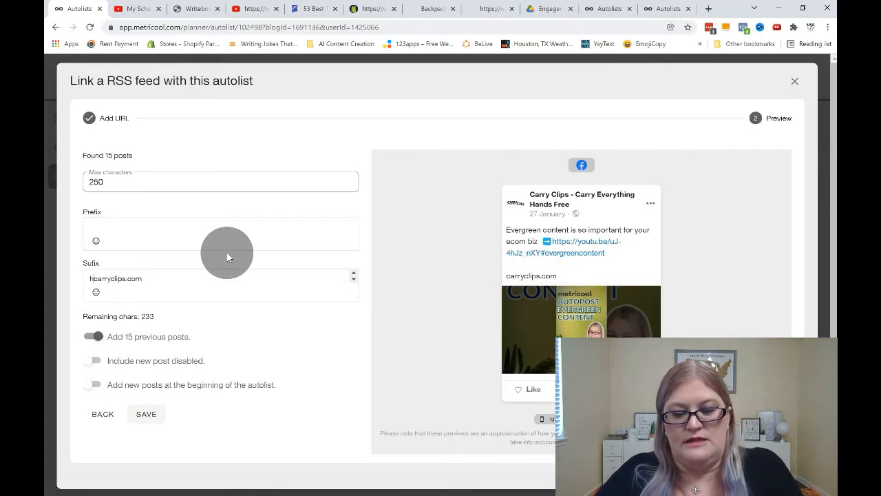
text(tps://)
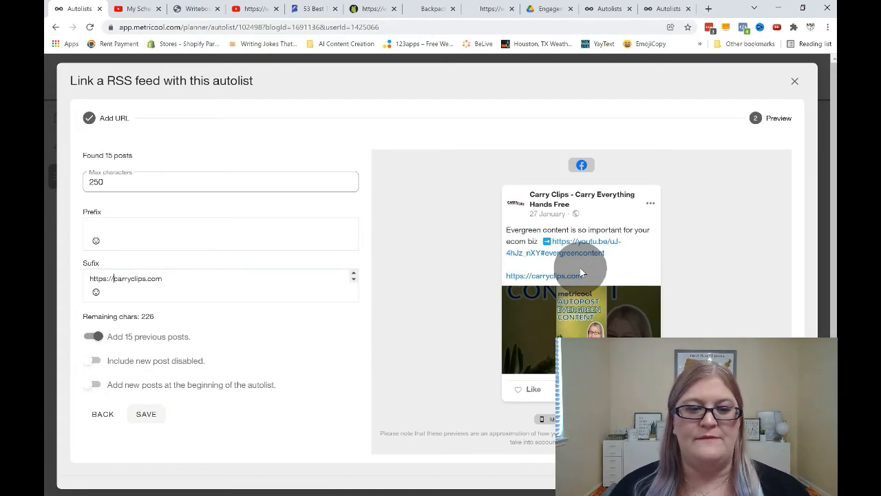
key(BackSpace)
key(BackSpace)
key(BackSpace)
key(BackSpace)
key(BackSpace)
key(BackSpace)
key(BackSpace)
key(BackSpace)
key(BackSpace)
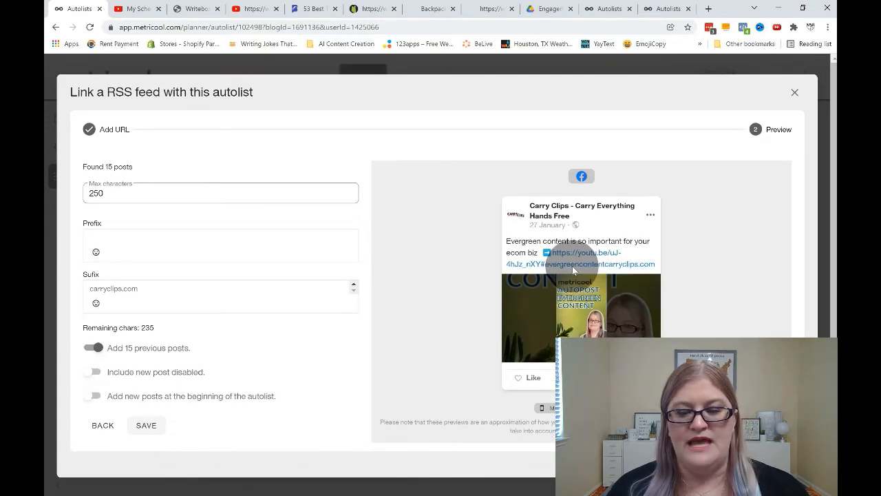
key(Return)
key(Return)
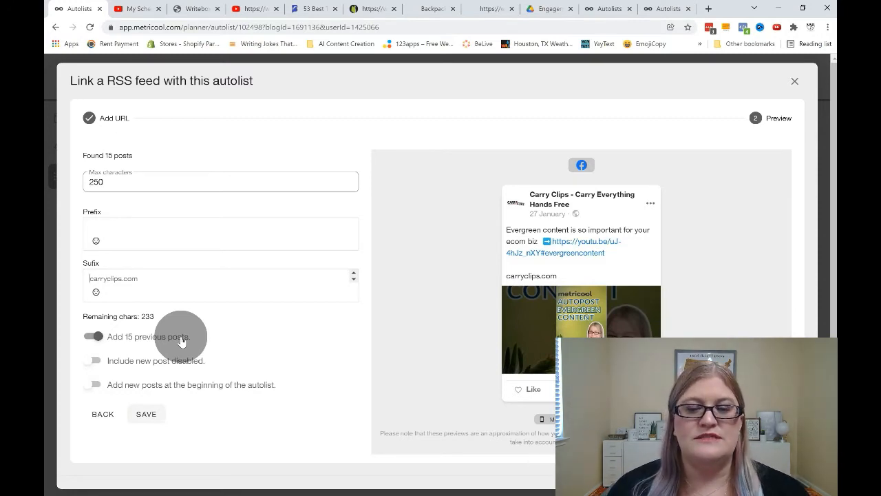
Switch off Add 15 previous posts and switch on Include new post disabled
click(96, 336)
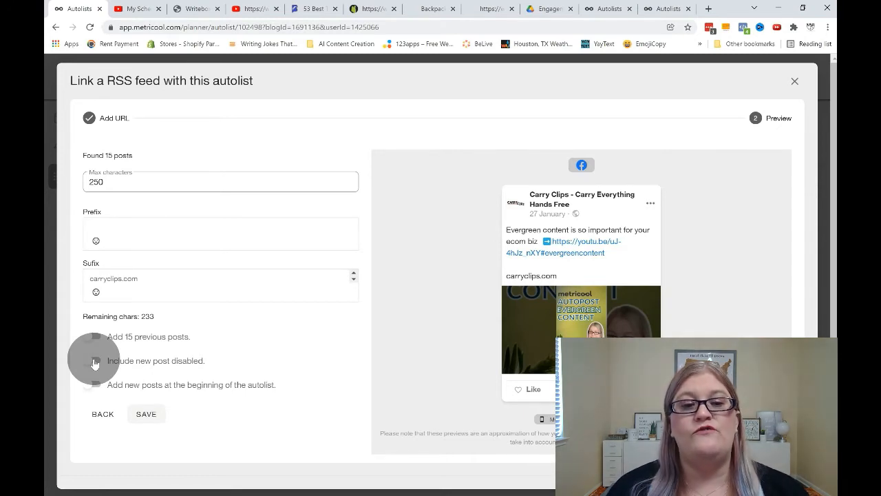
click(95, 361)
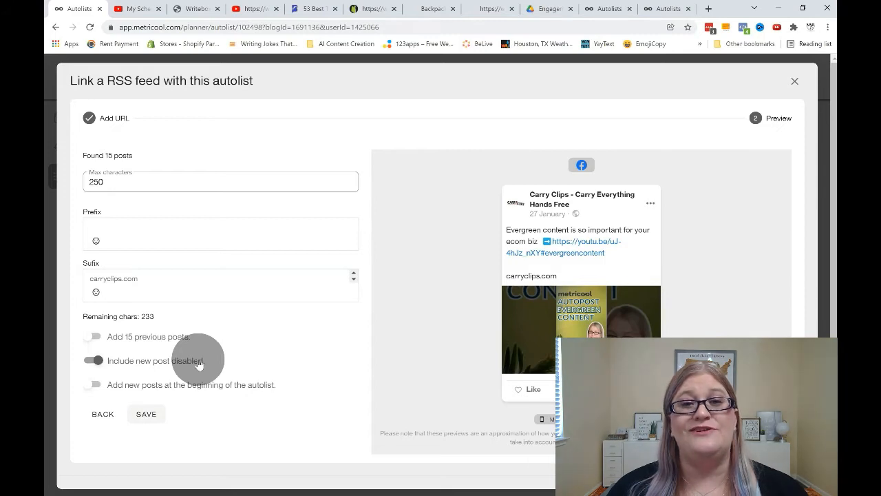
Leave Include new post disabled and Add at beginning off, with Add 15 previous posts back on
click(93, 360)
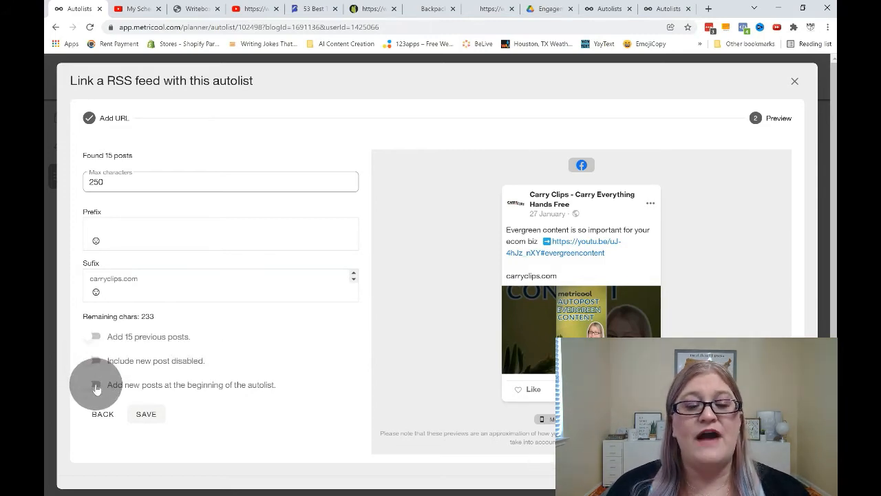
click(95, 386)
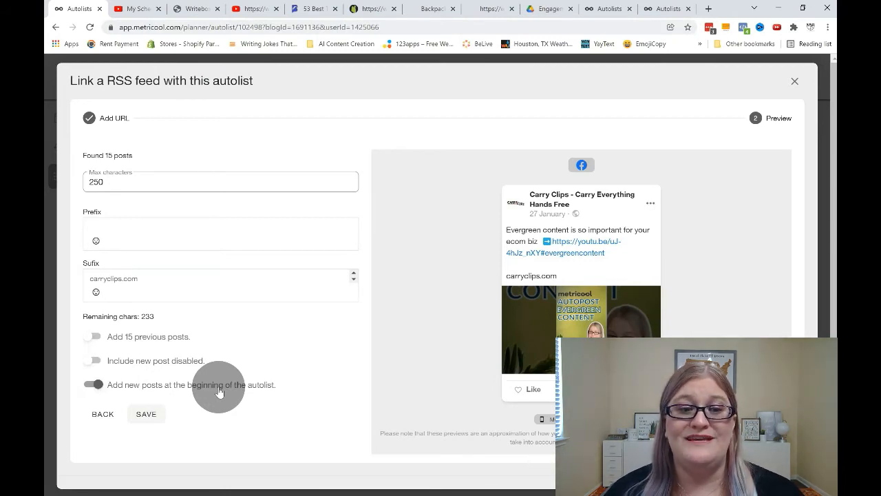
click(91, 384)
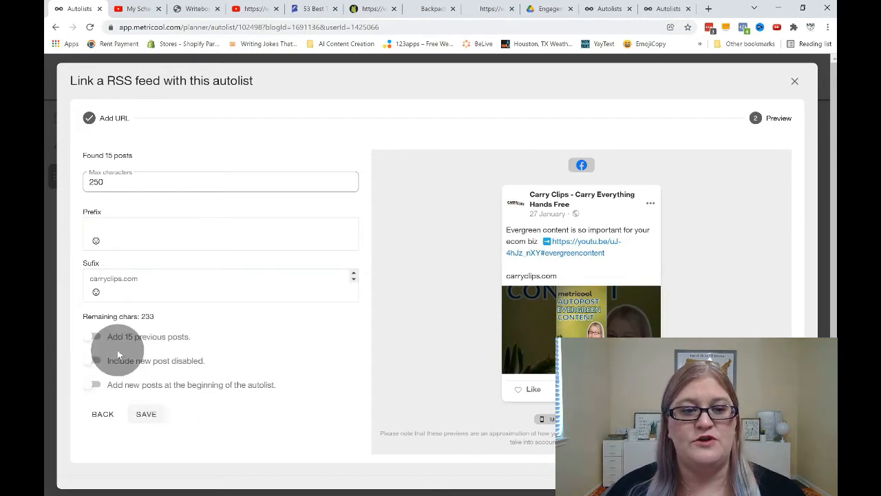
click(95, 336)
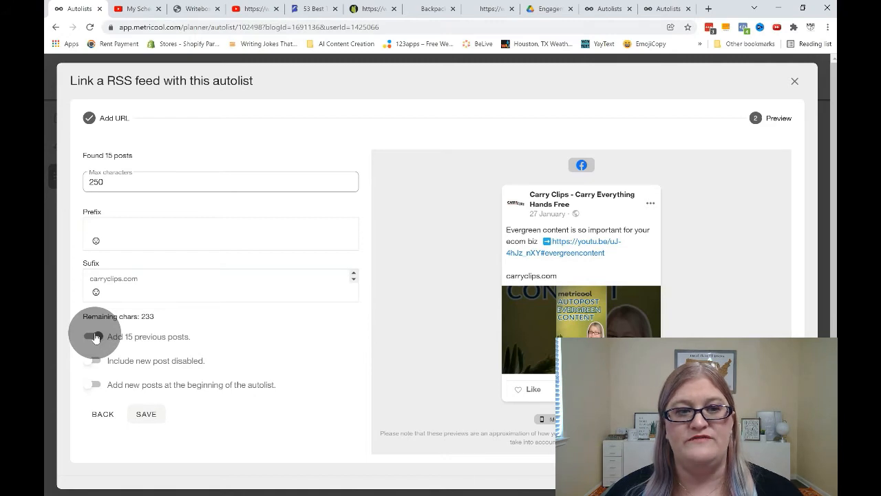
Save the RSS feed link, then confirm Delete All on the imported autolist posts
click(153, 420)
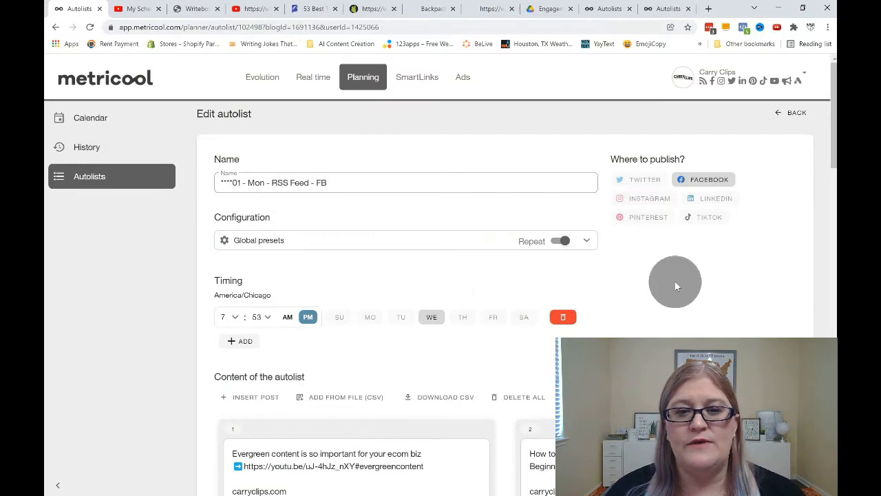
scroll(494, 385, down, 1)
scroll(494, 385, down, 3)
scroll(493, 385, down, 1)
scroll(494, 385, down, 4)
scroll(494, 385, down, 4)
scroll(494, 385, up, 2)
scroll(494, 385, up, 3)
scroll(493, 385, up, 1)
scroll(494, 389, up, 6)
scroll(493, 389, up, 1)
scroll(494, 389, up, 1)
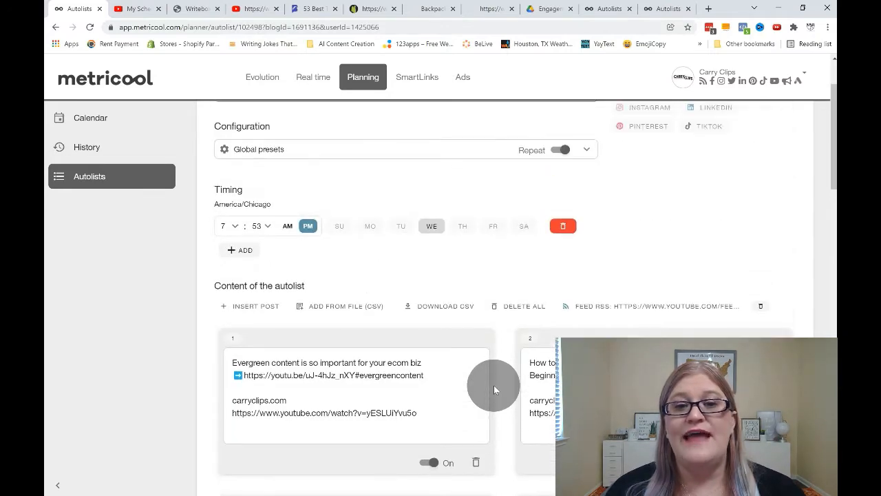
scroll(494, 389, up, 1)
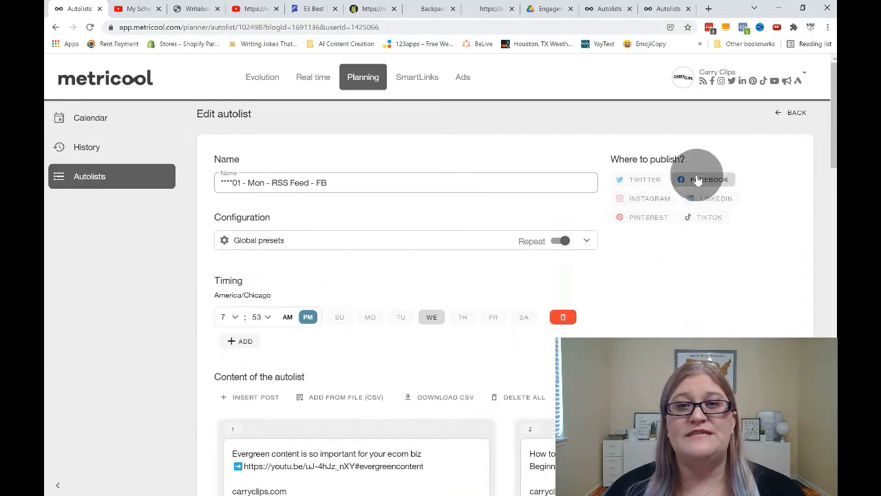
scroll(481, 415, down, 1)
scroll(481, 415, down, 2)
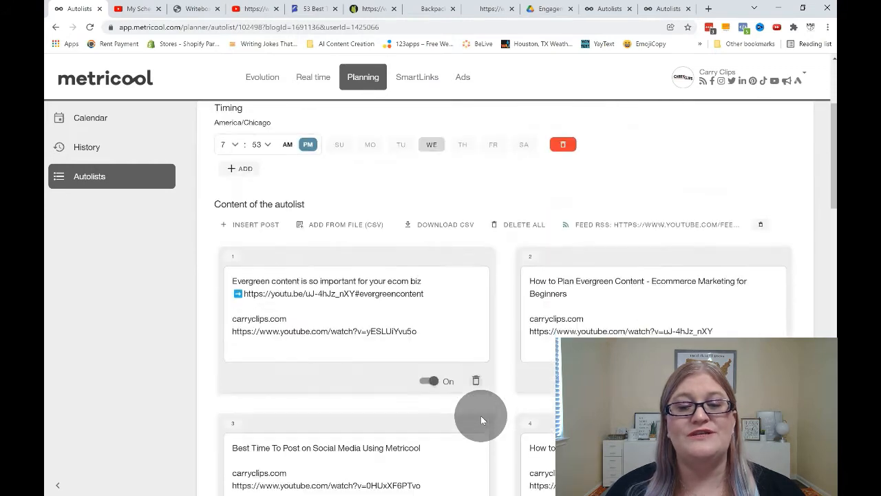
scroll(480, 415, down, 1)
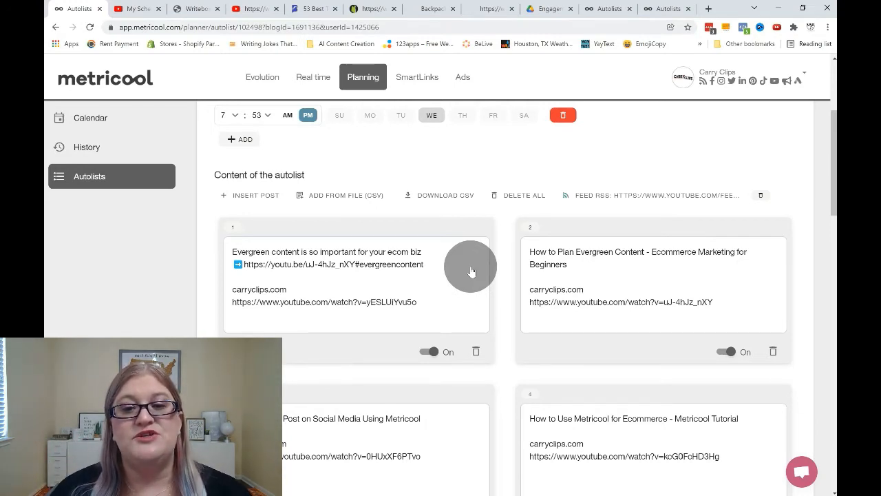
scroll(505, 198, up, 2)
scroll(503, 197, up, 1)
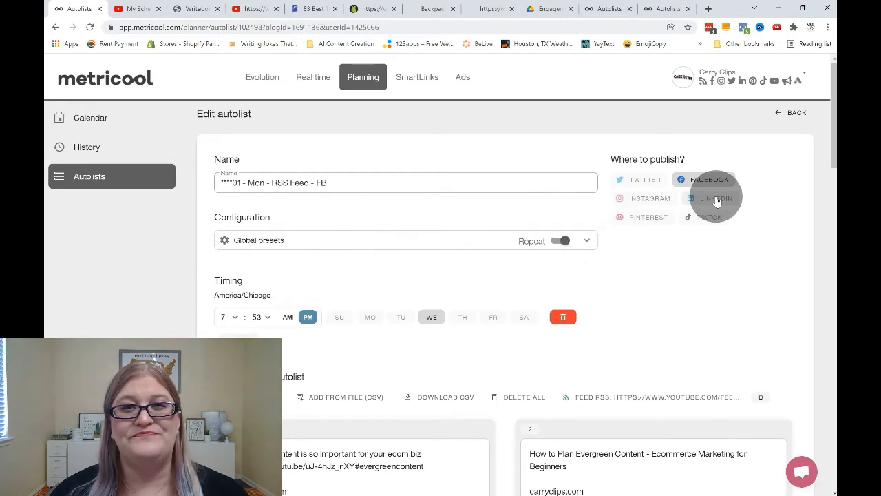
click(514, 397)
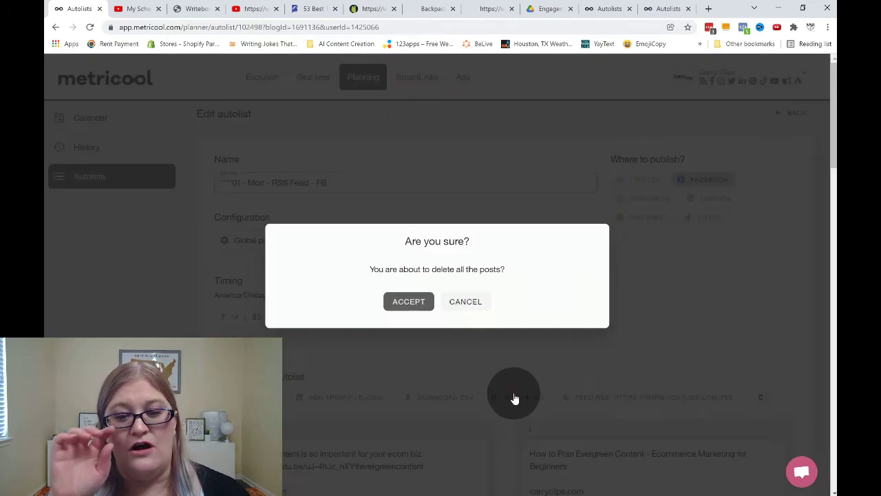
click(408, 301)
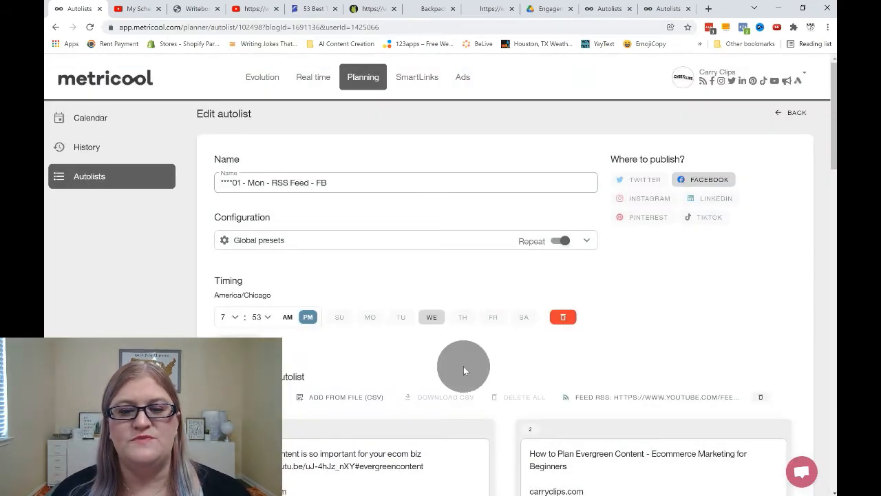
scroll(502, 444, down, 2)
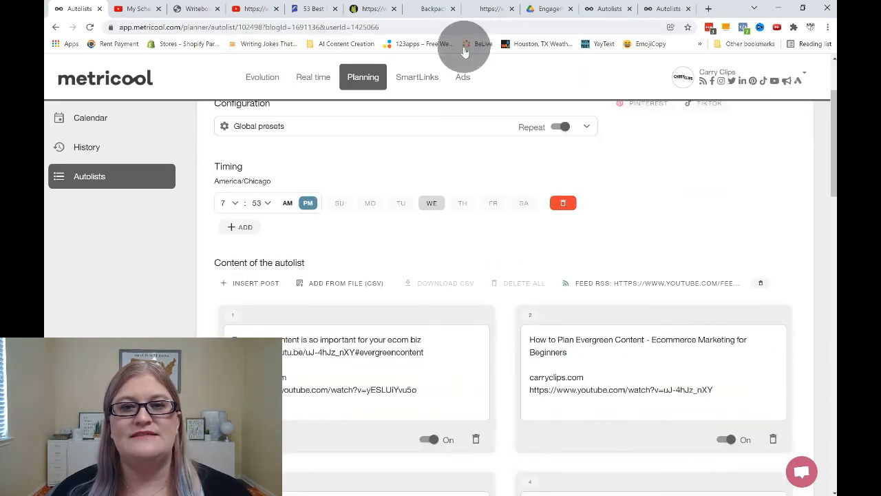
Reload the autolist page and unlink its RSS feed via the delete icon
click(450, 29)
key(Return)
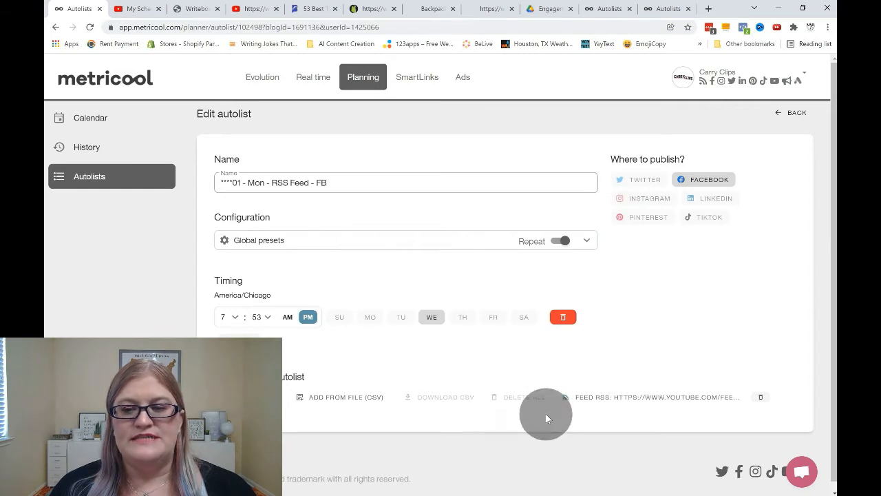
click(762, 400)
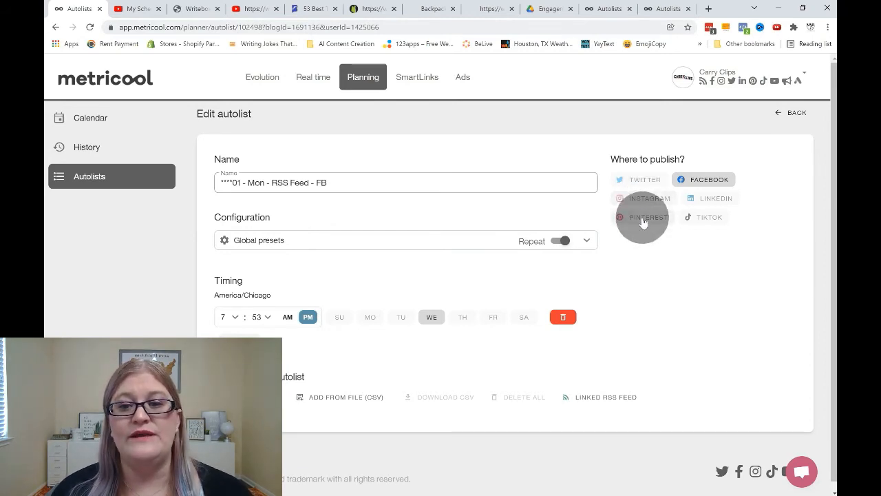
Select Pinterest, Twitter and LinkedIn as publishing destinations alongside Facebook
click(642, 217)
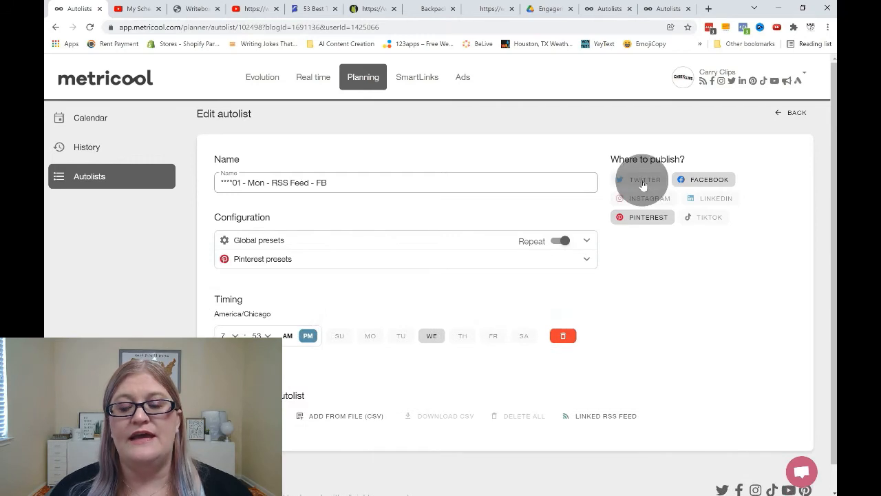
click(642, 183)
click(709, 198)
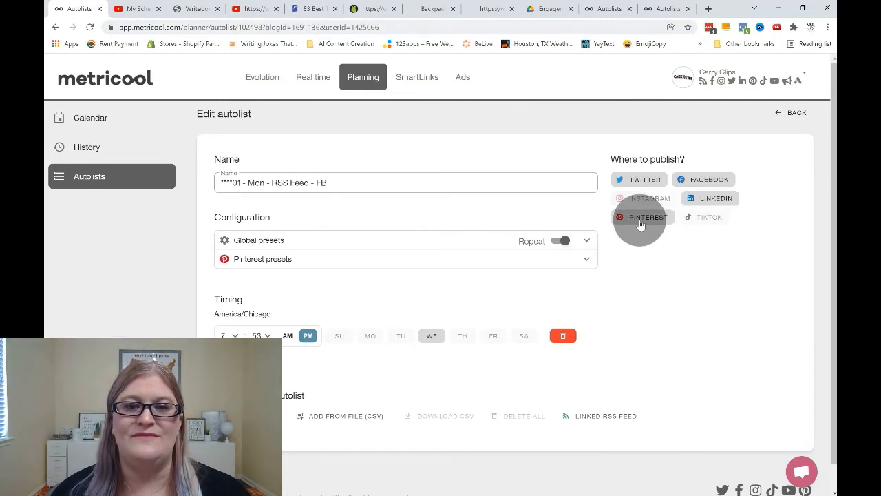
Link the pasted YouTube channel feed URL and fetch its posts
click(602, 420)
click(392, 289)
key(ctrl+v)
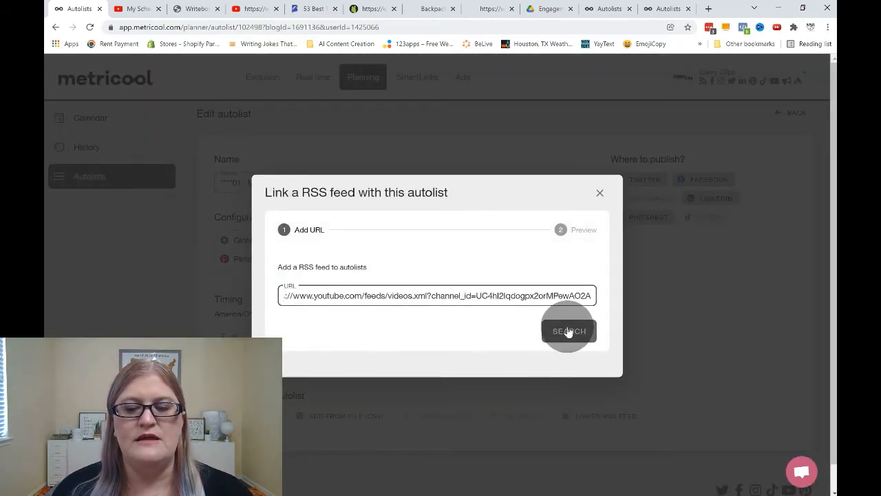
click(569, 331)
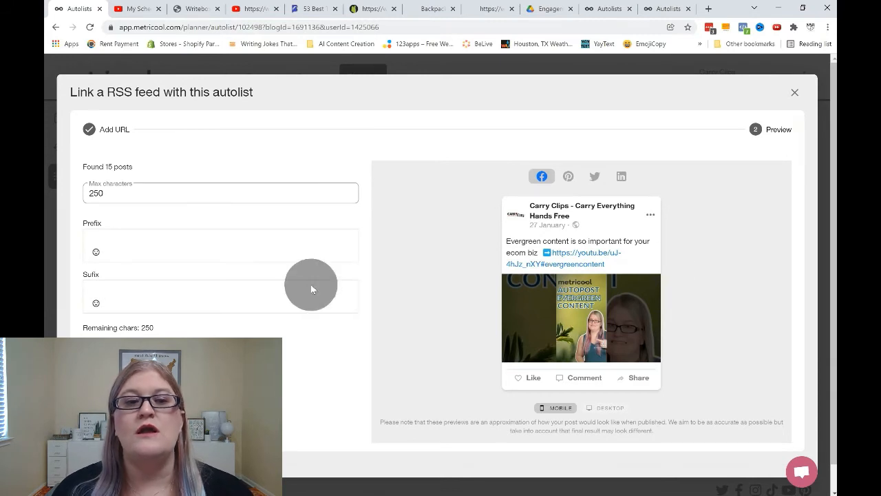
Preview the post for Pinterest, Twitter, LinkedIn and Facebook, then save importing 15 previous posts
click(572, 180)
click(600, 178)
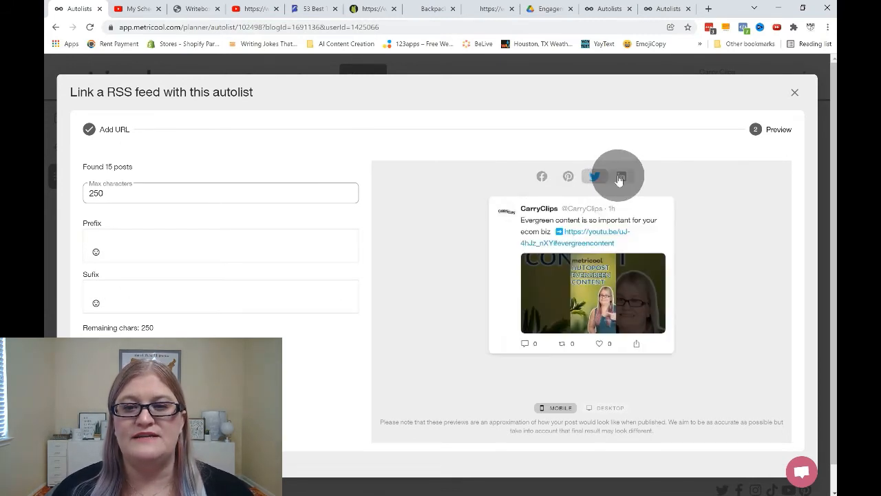
click(621, 176)
click(568, 177)
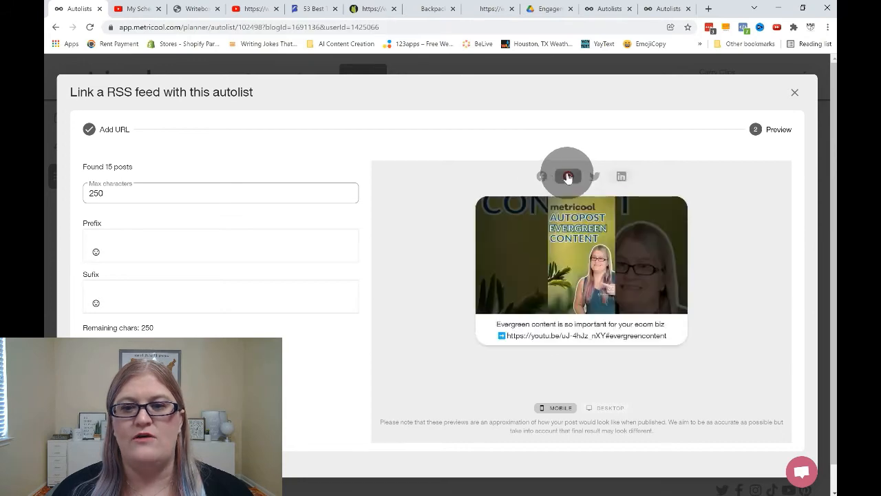
click(541, 176)
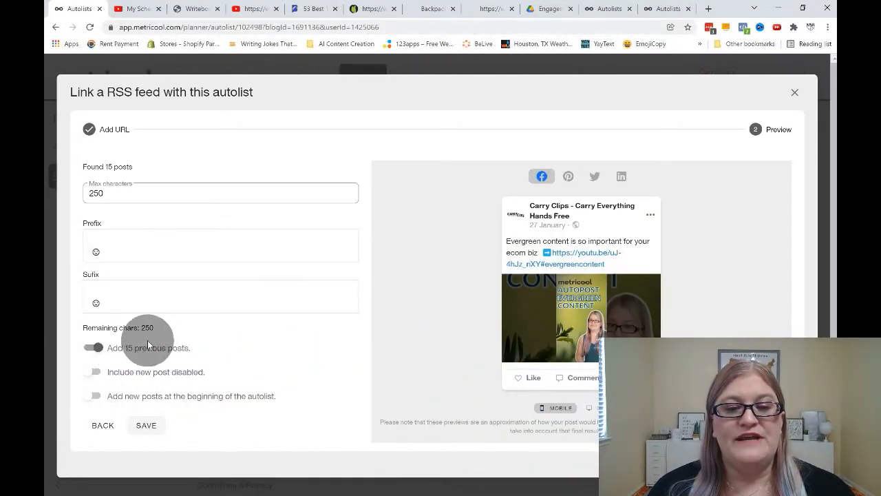
click(151, 427)
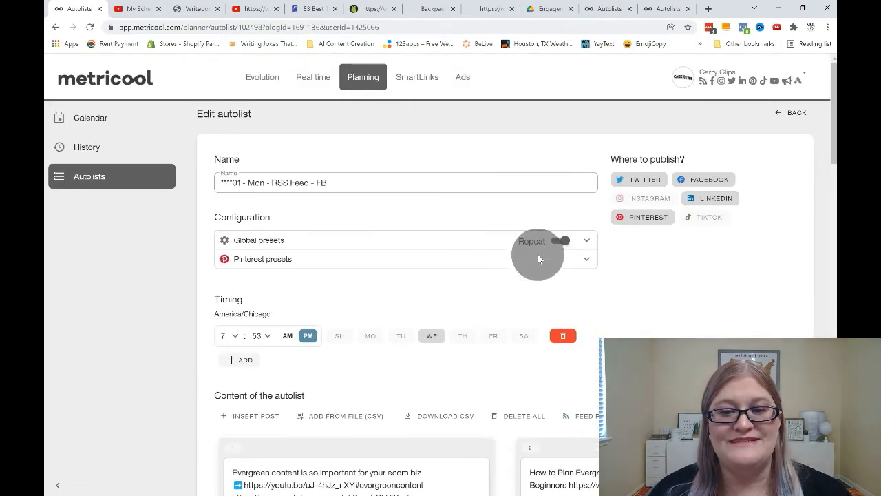
scroll(503, 425, down, 3)
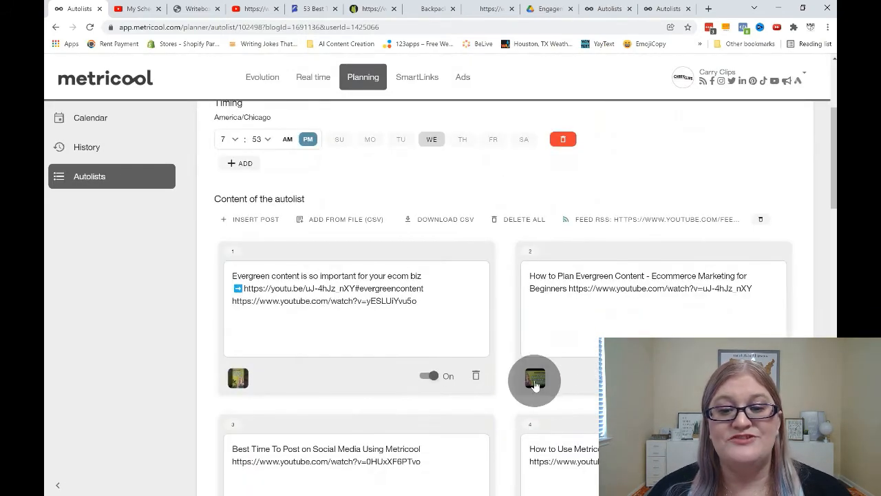
scroll(236, 371, down, 1)
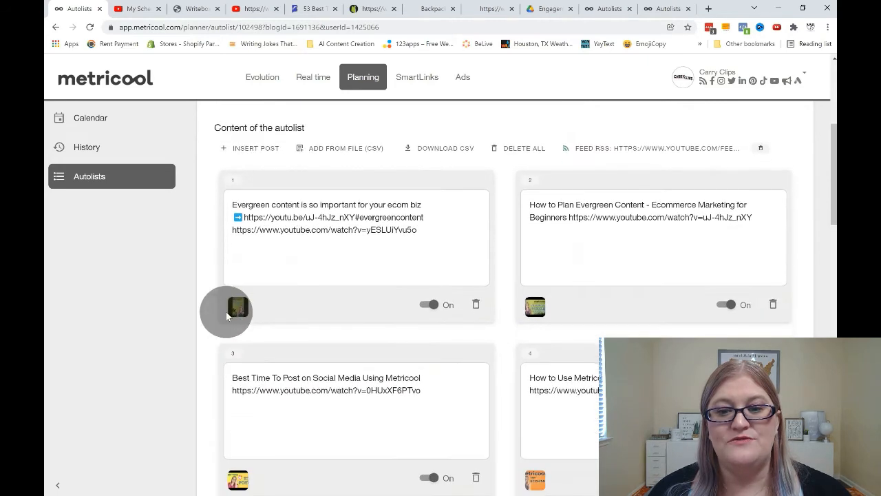
scroll(337, 321, down, 2)
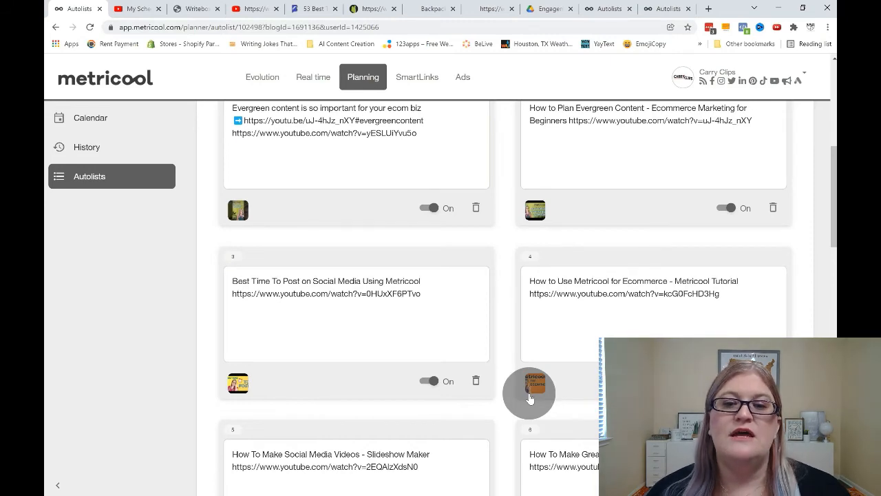
scroll(492, 227, up, 1)
scroll(492, 227, up, 3)
scroll(491, 227, up, 2)
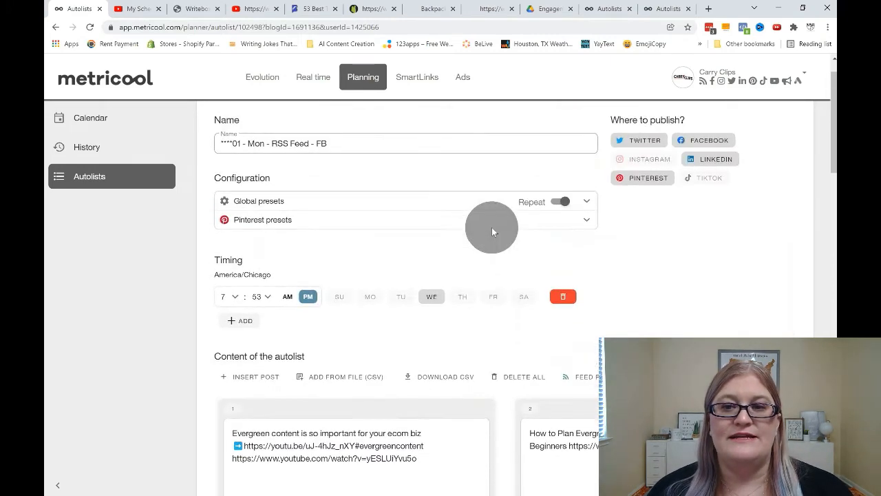
scroll(492, 230, up, 1)
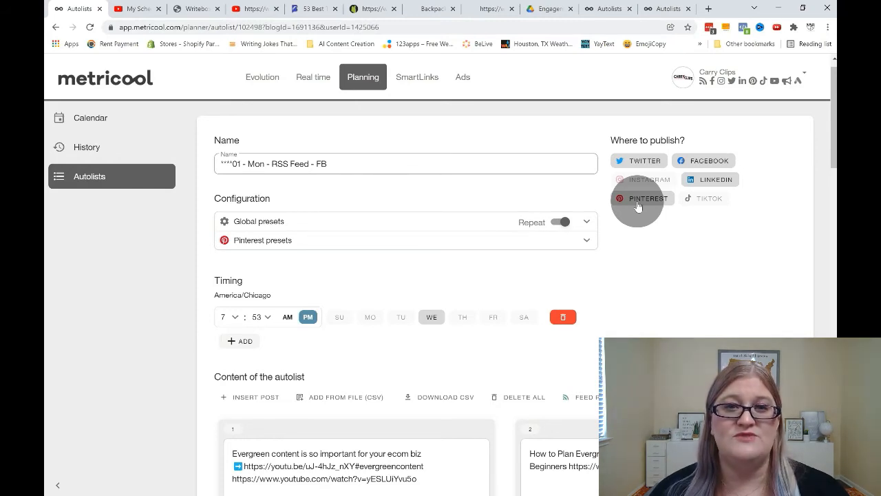
scroll(638, 199, down, 2)
scroll(638, 200, down, 2)
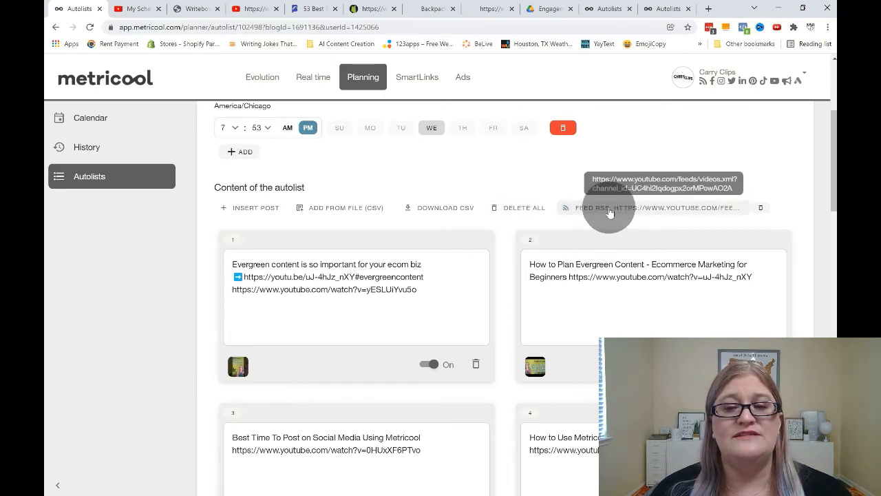
click(610, 213)
text(Get more tips)
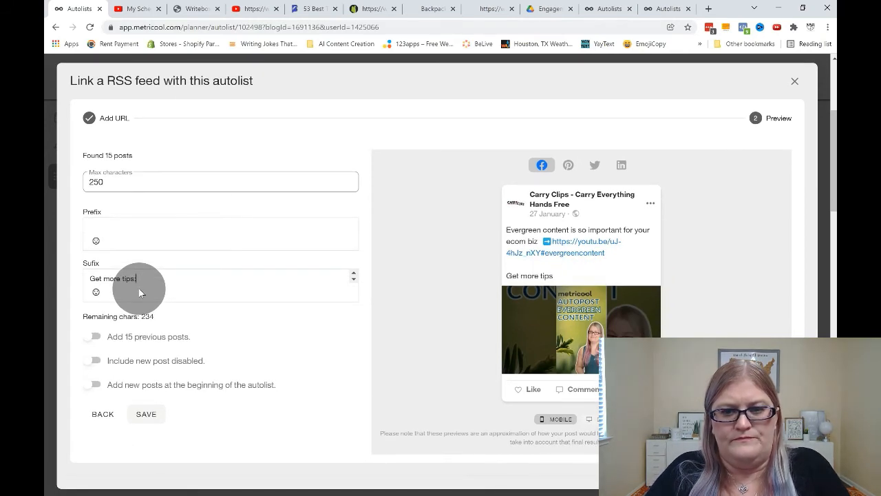
text(:)
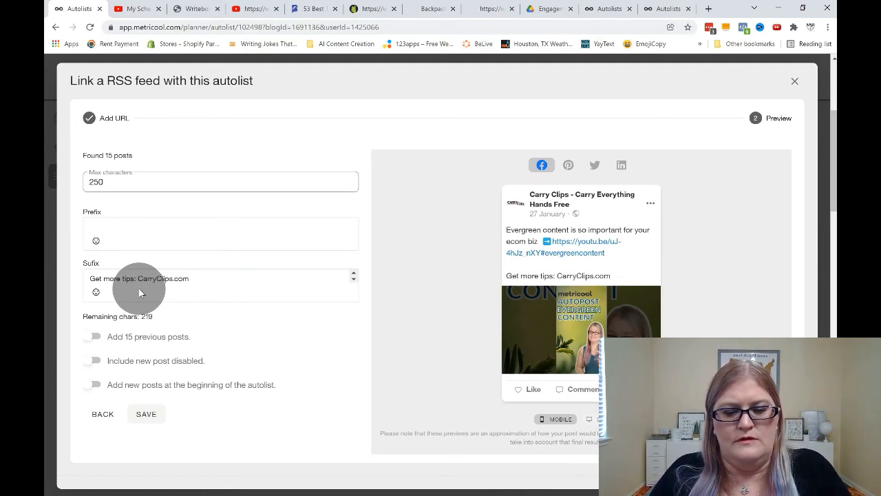
text(tps://)
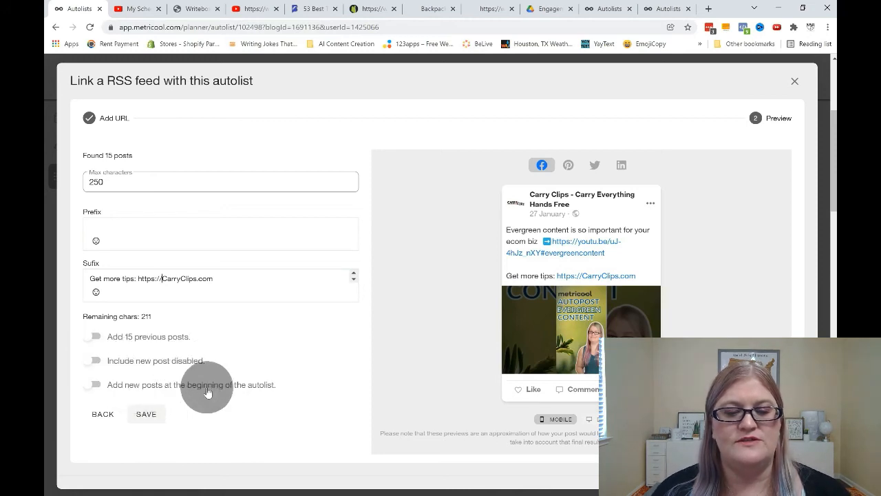
click(146, 413)
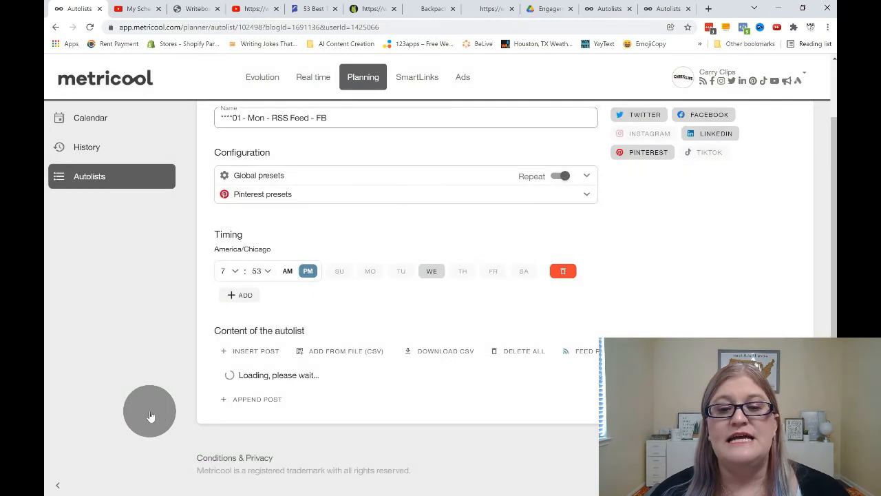
scroll(150, 417, down, 2)
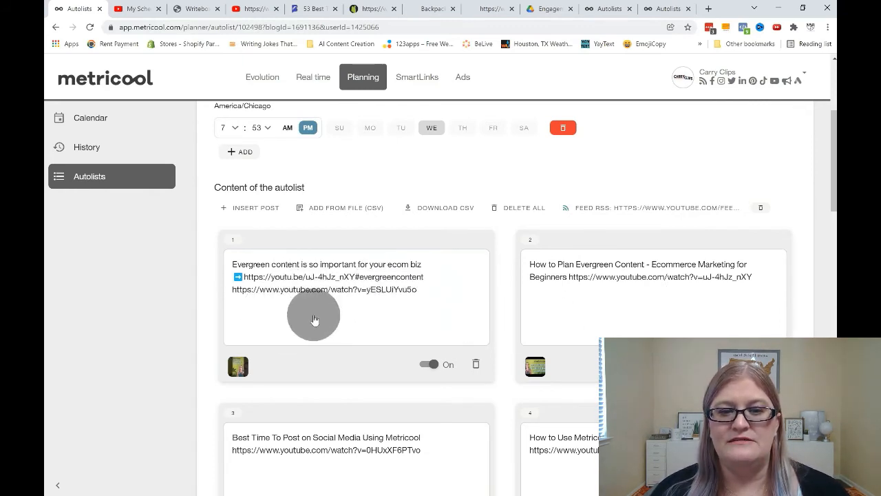
Edit post 1 and paste the YouTube feed URL at the end of its text
click(444, 292)
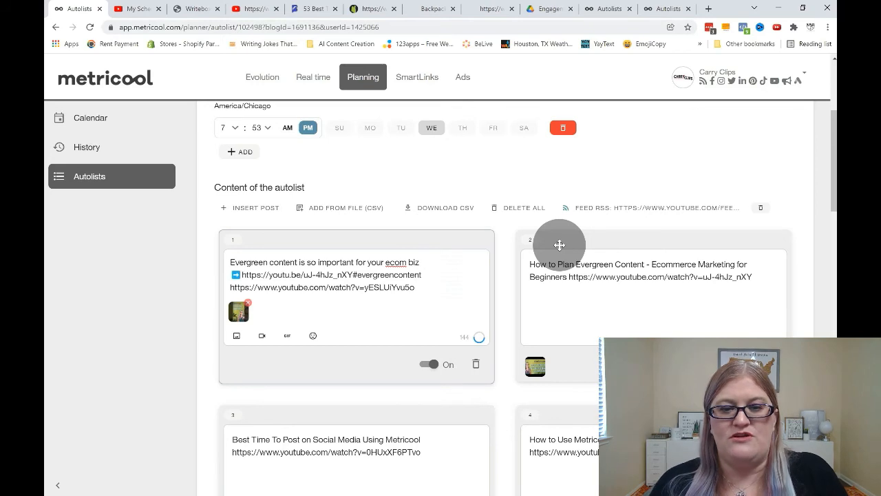
scroll(442, 277, down, 1)
scroll(443, 275, up, 1)
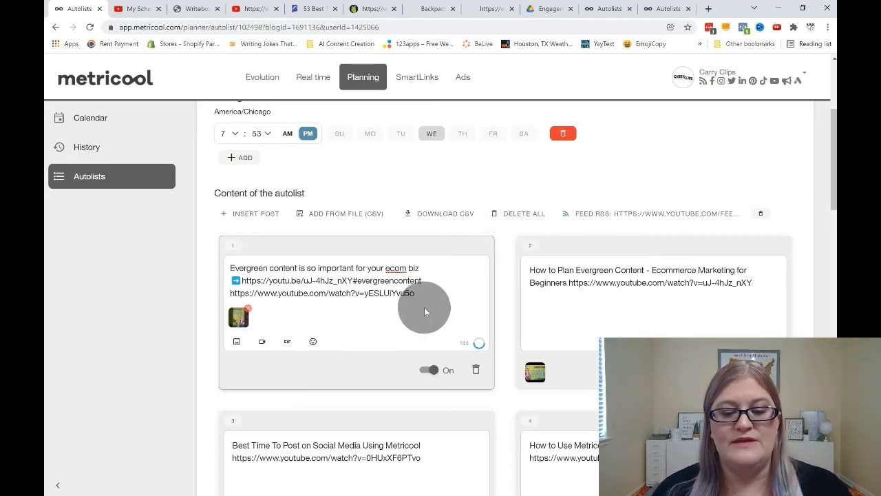
key(ctrl+v)
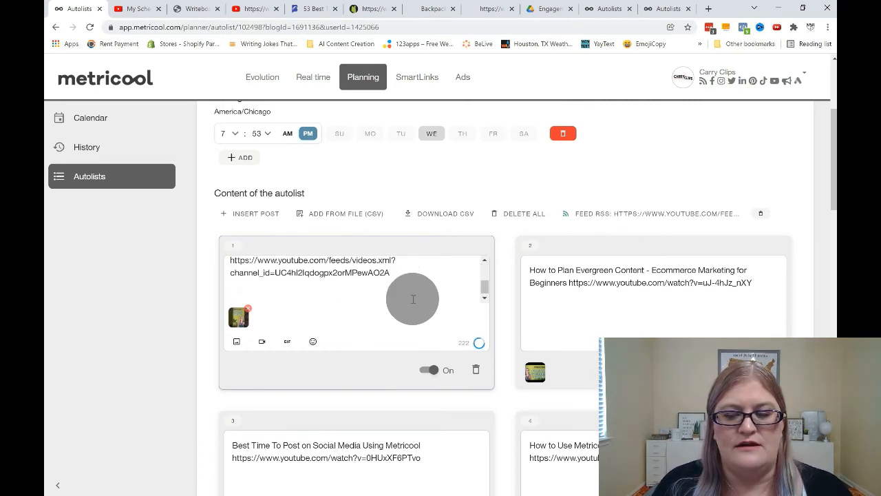
scroll(413, 299, up, 2)
scroll(413, 298, up, 2)
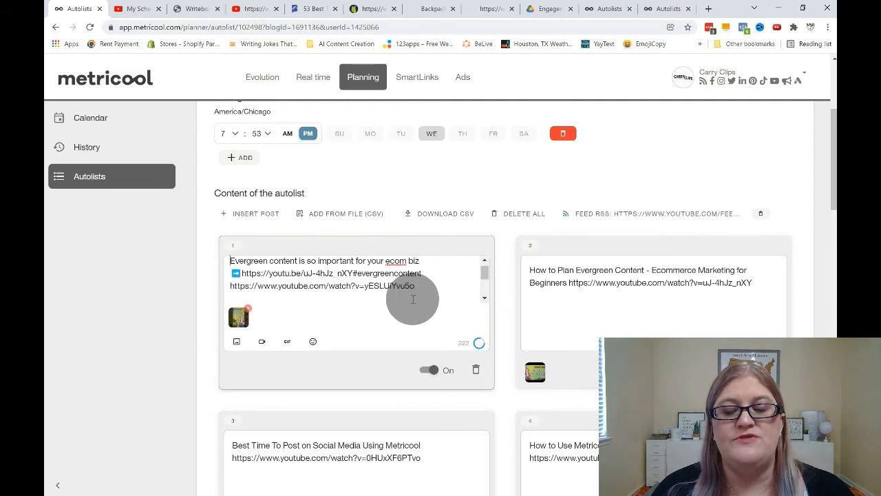